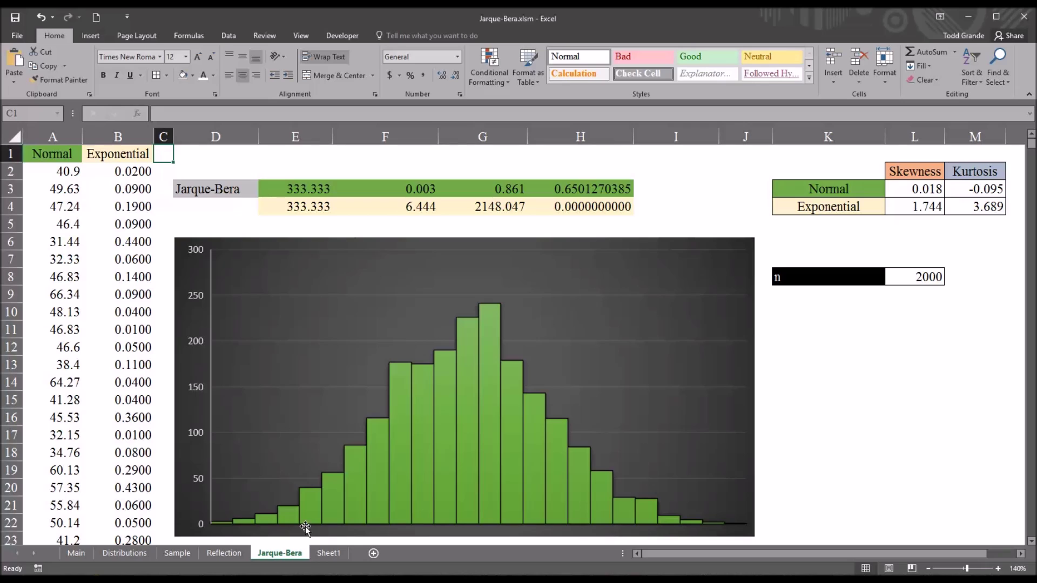
Step: Select the Normal and Exponential column headings and the Normal values down to the last row
{"action": "left_click", "coordinate": [55, 154]}
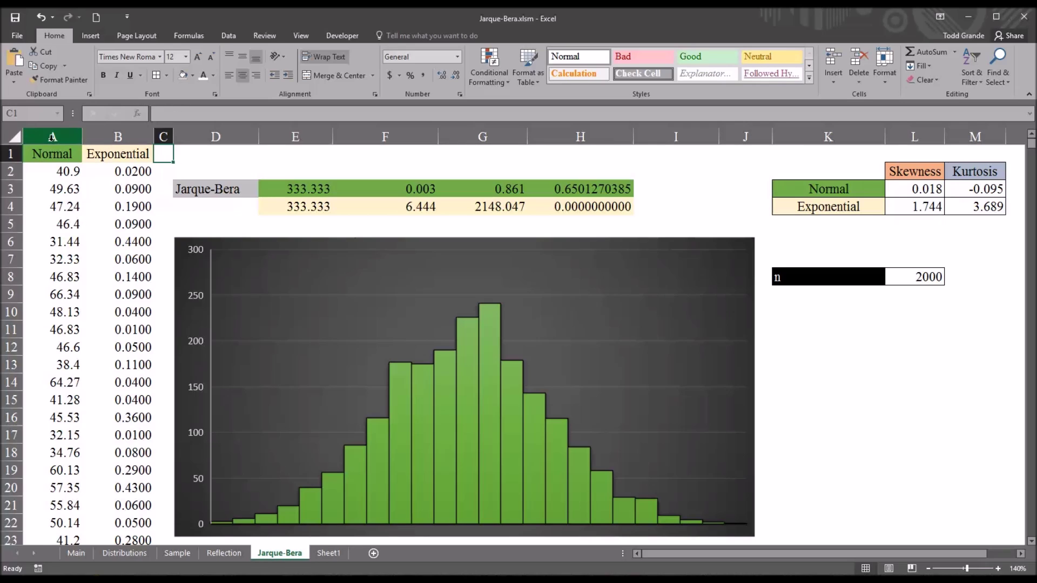
{"action": "key", "text": "ctrl+shift+Down"}
{"action": "left_click", "coordinate": [49, 157]}
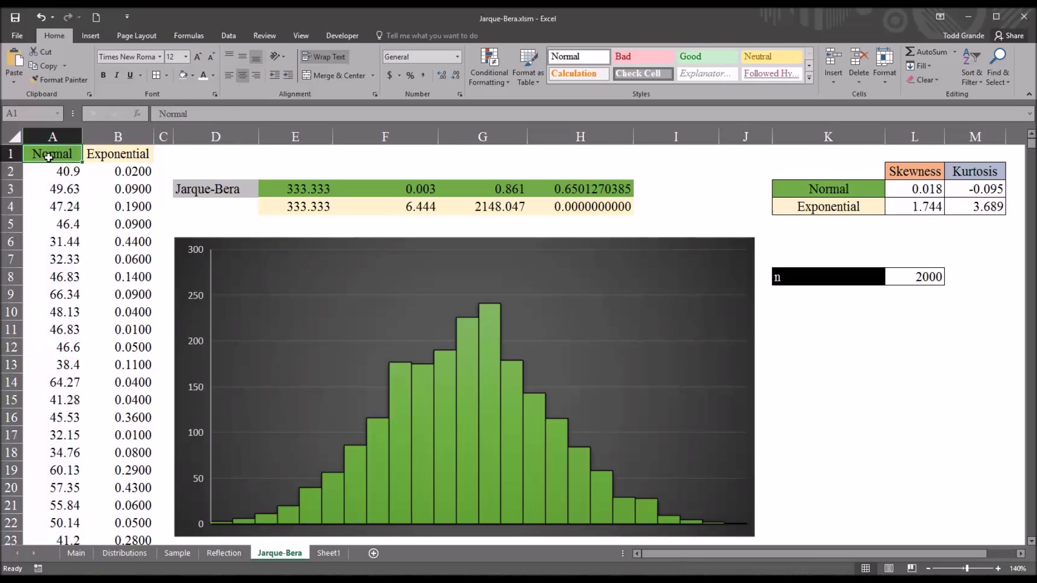
{"action": "left_click", "coordinate": [96, 156]}
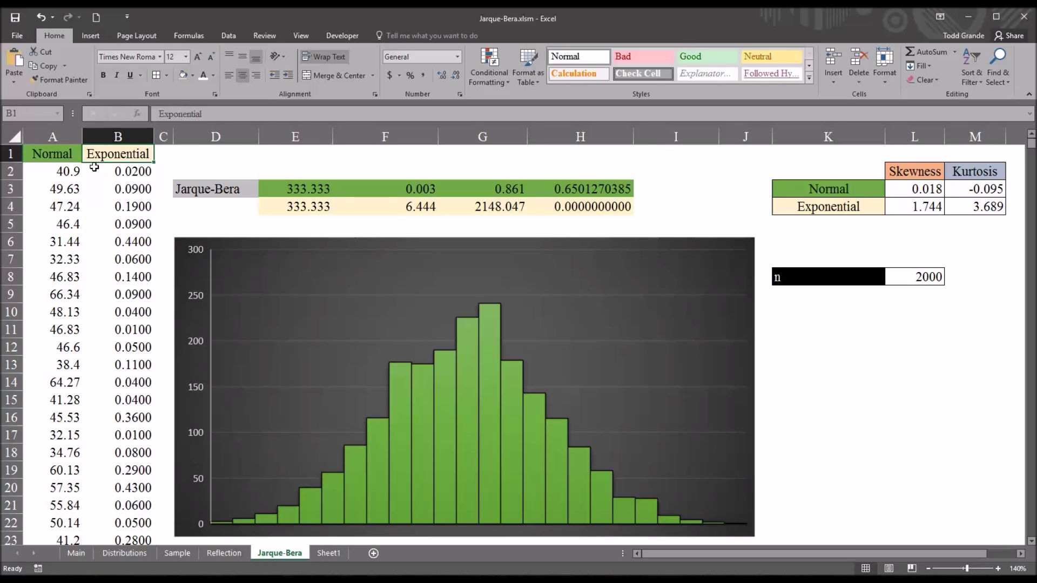
{"action": "left_click", "coordinate": [57, 149]}
{"action": "key", "text": "ctrl+shift+Down"}
{"action": "left_click", "coordinate": [53, 170]}
{"action": "key", "text": "ctrl+shift+Down"}
{"action": "left_click", "coordinate": [53, 170]}
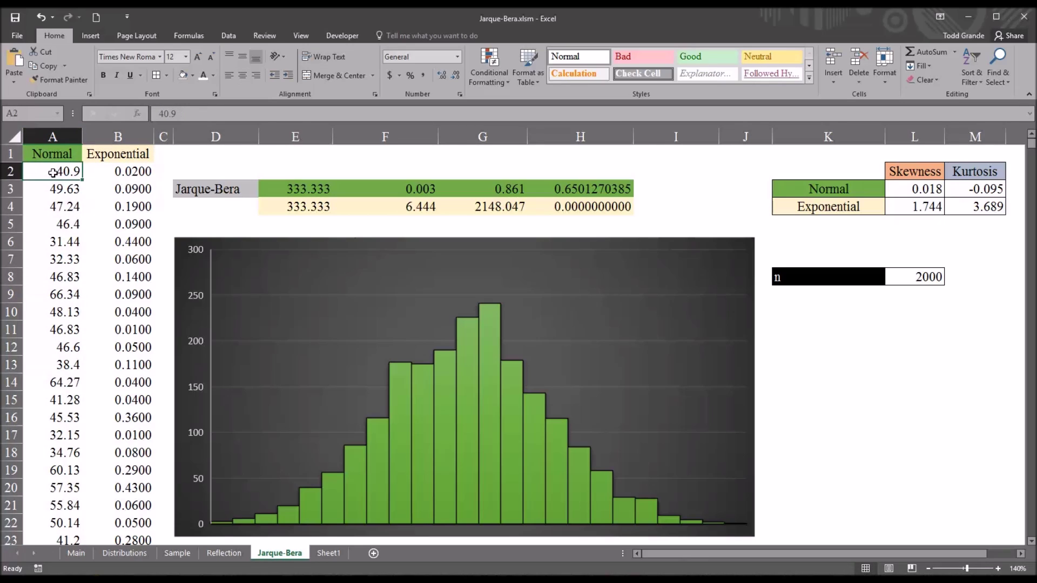
Step: Check the Normal column count and first values 40.9 and 0.02, and reveal the histogram's source range
{"action": "left_click", "coordinate": [52, 137]}
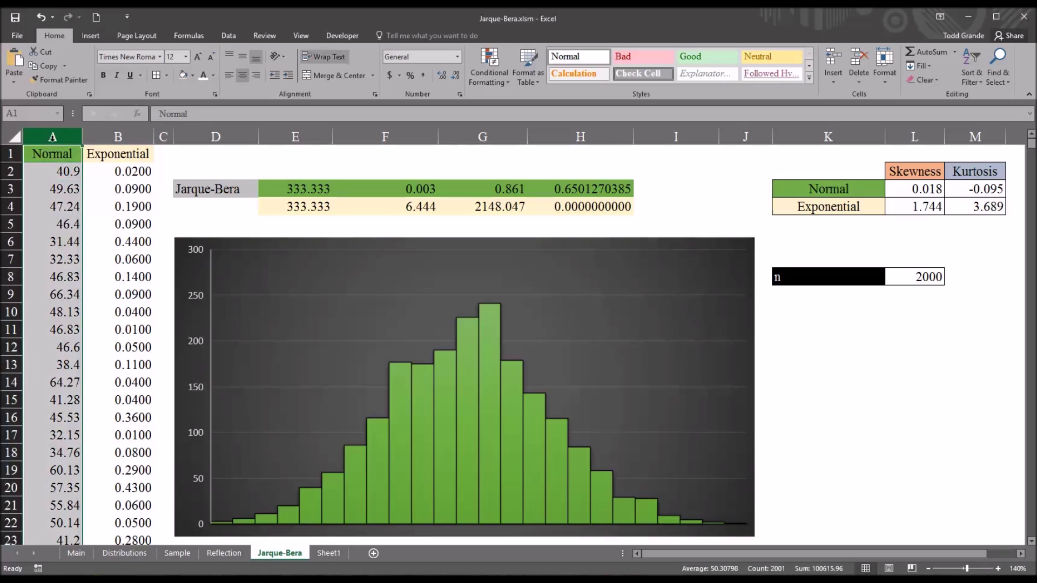
{"action": "left_click", "coordinate": [44, 172]}
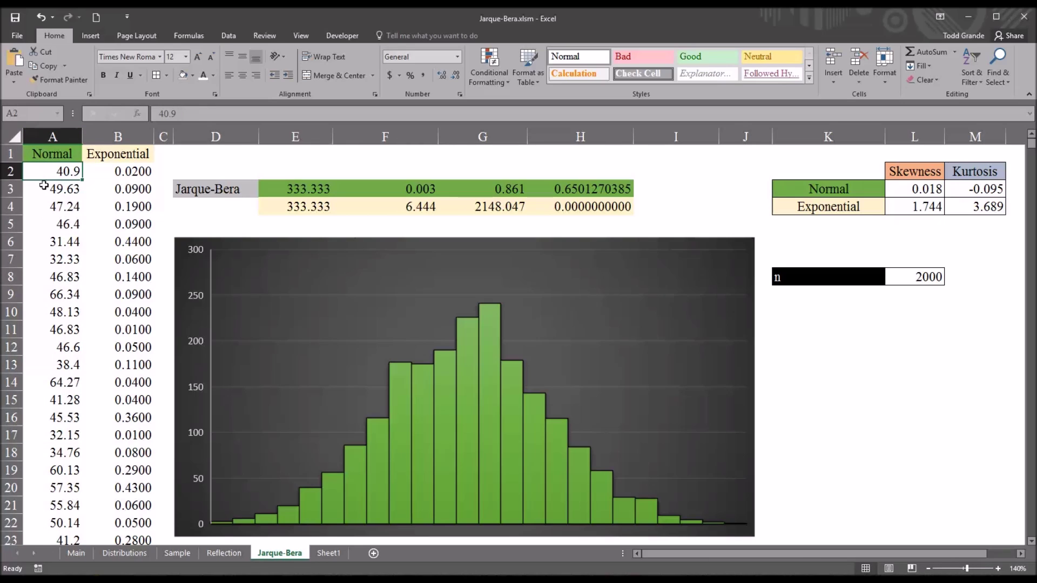
{"action": "left_click", "coordinate": [105, 171]}
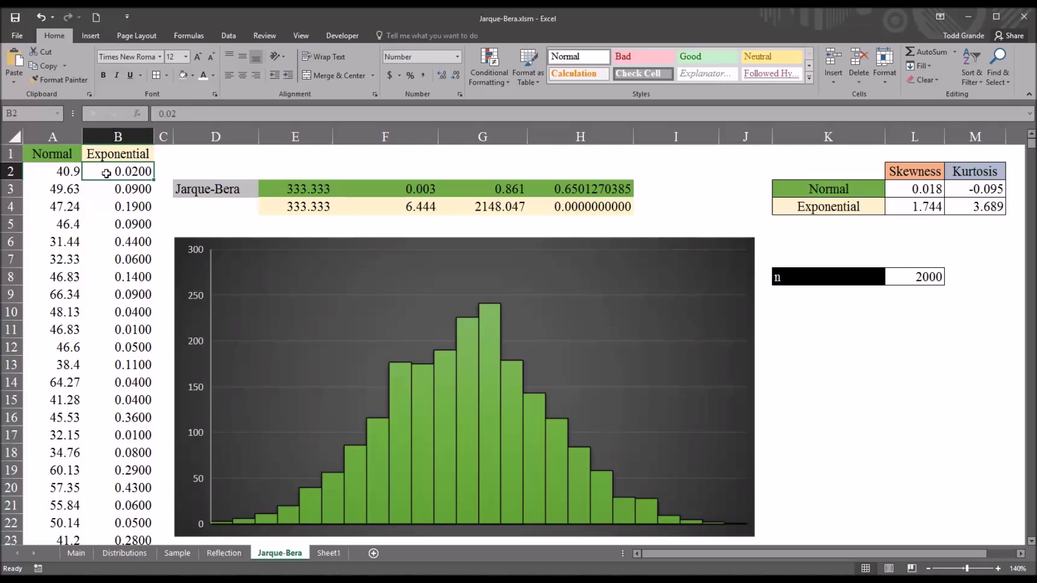
{"action": "left_click", "coordinate": [464, 409]}
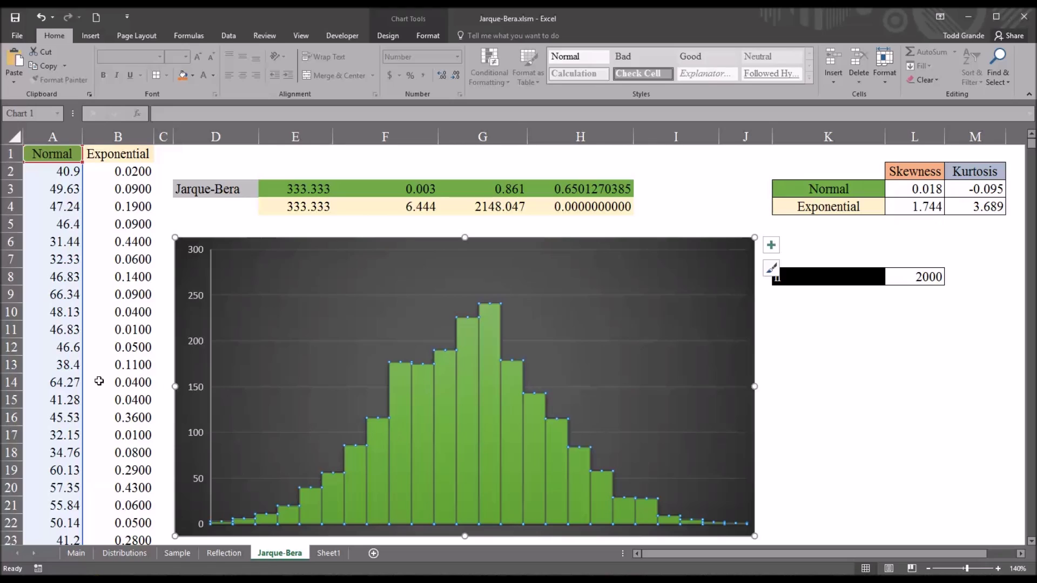
{"action": "left_click_drag", "start_coordinate": [83, 373], "coordinate": [107, 372]}
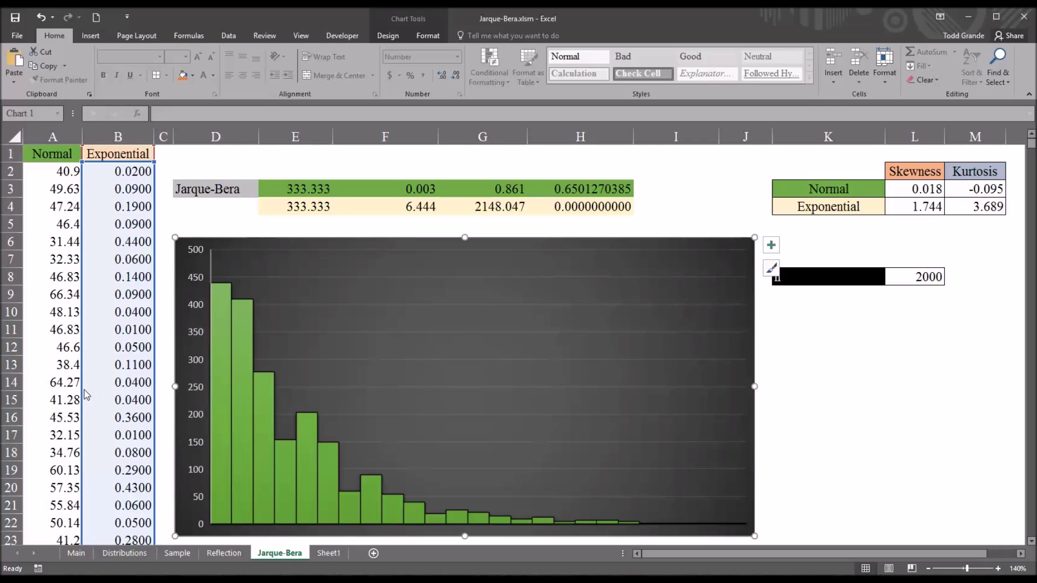
{"action": "left_click_drag", "start_coordinate": [88, 394], "coordinate": [85, 389]}
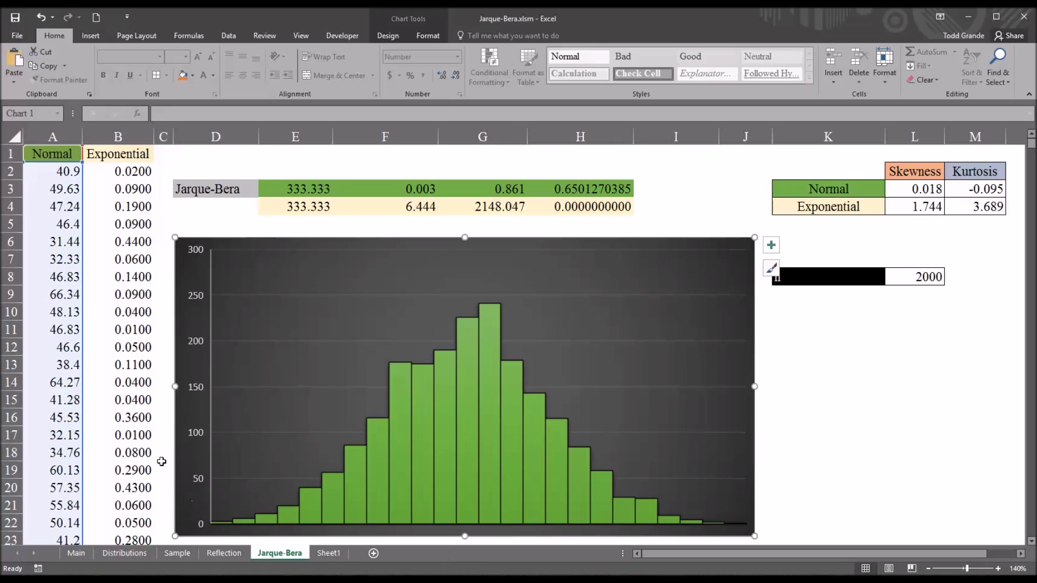
{"action": "left_click", "coordinate": [53, 137]}
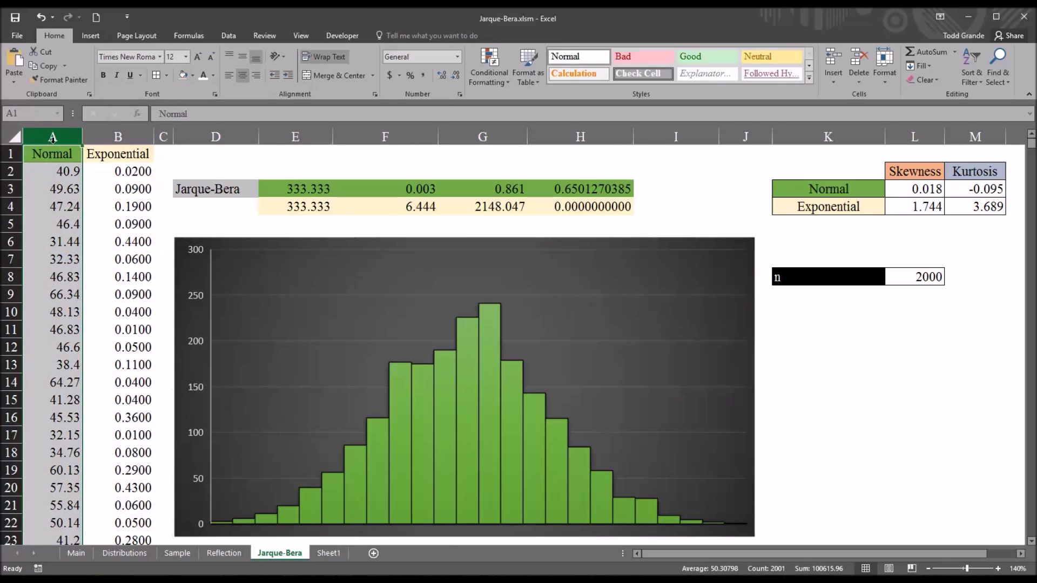
{"action": "left_click", "coordinate": [56, 171]}
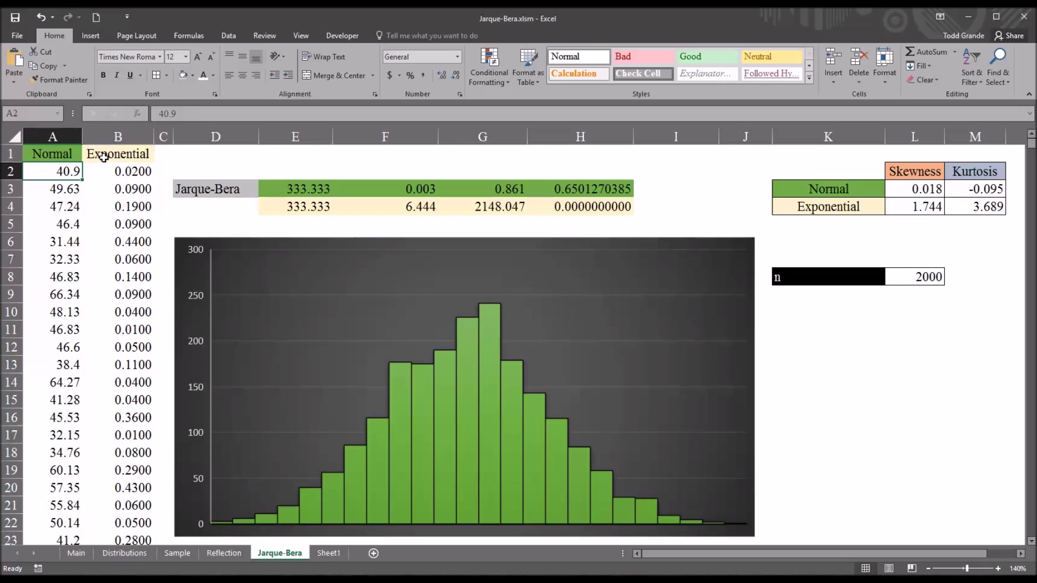
{"action": "left_click", "coordinate": [103, 156]}
{"action": "left_click", "coordinate": [102, 172]}
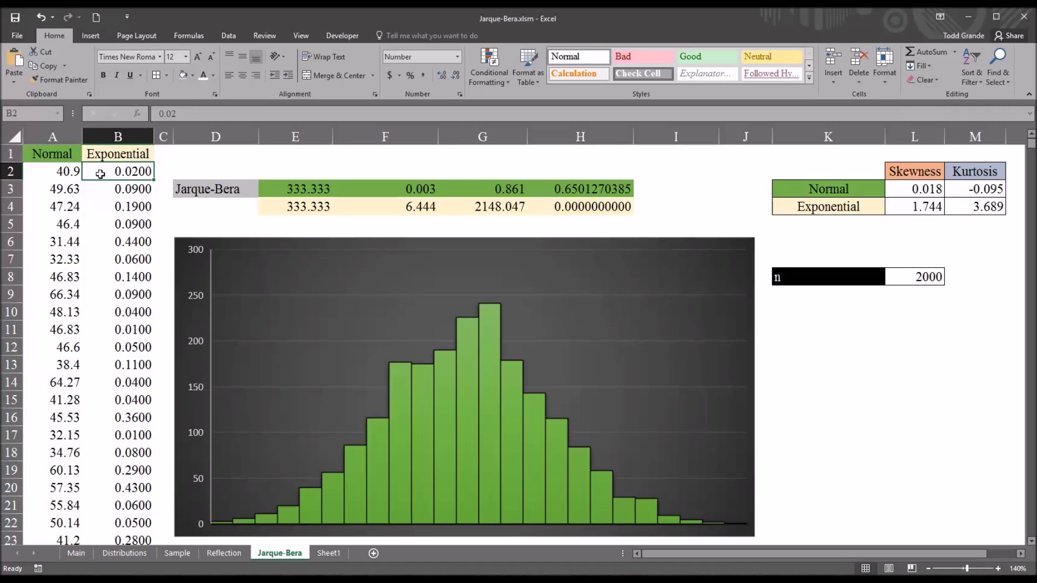
{"action": "left_click", "coordinate": [191, 188]}
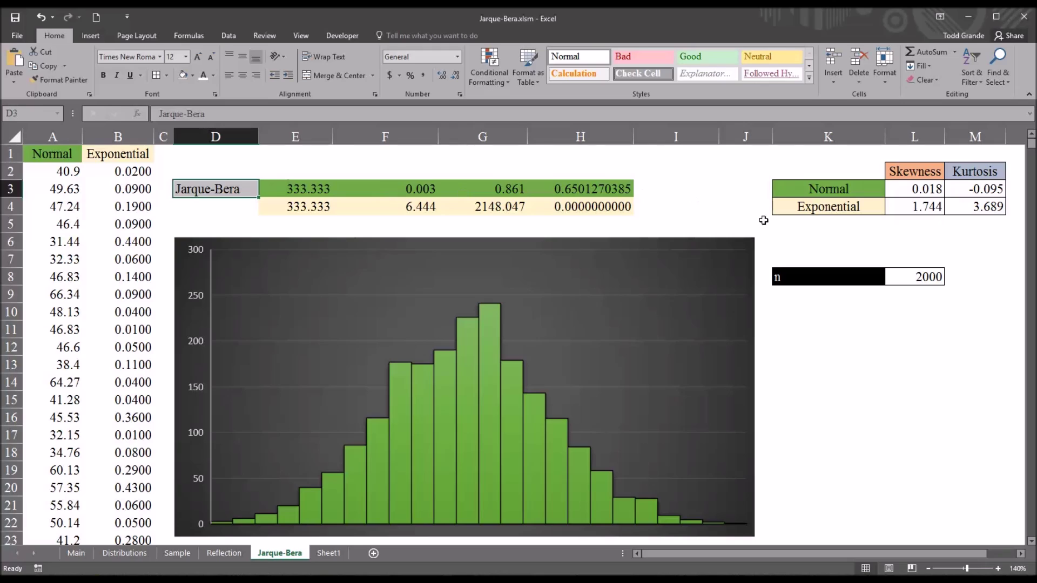
{"action": "left_click", "coordinate": [909, 195]}
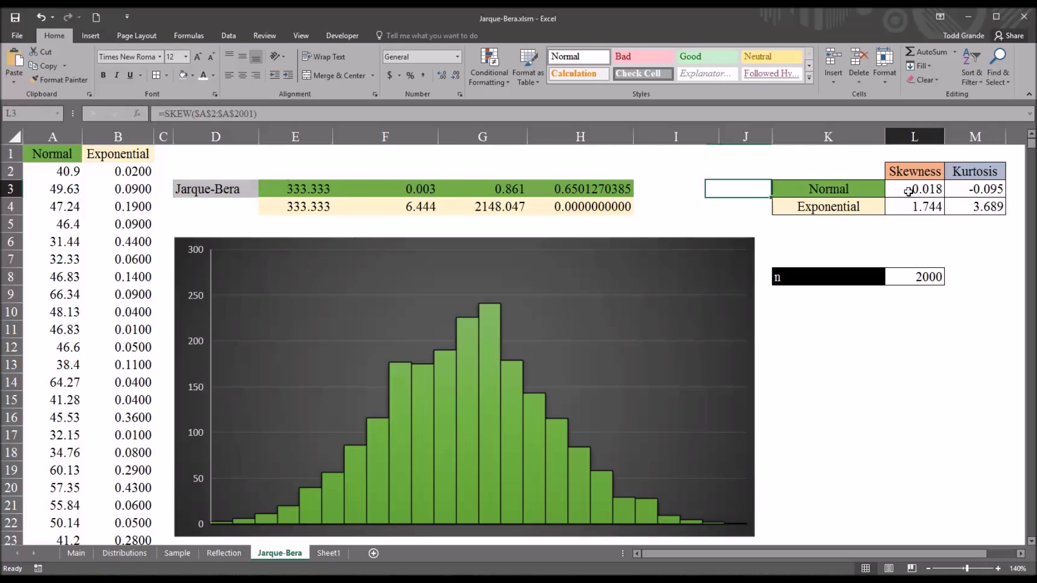
{"action": "left_click", "coordinate": [958, 188]}
{"action": "left_click", "coordinate": [929, 192]}
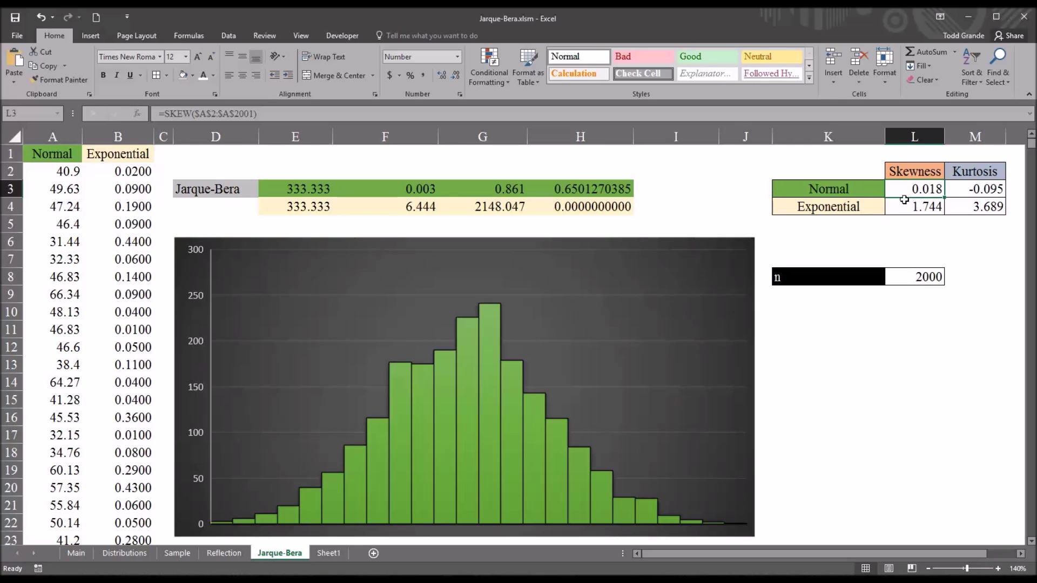
{"action": "left_click", "coordinate": [861, 194]}
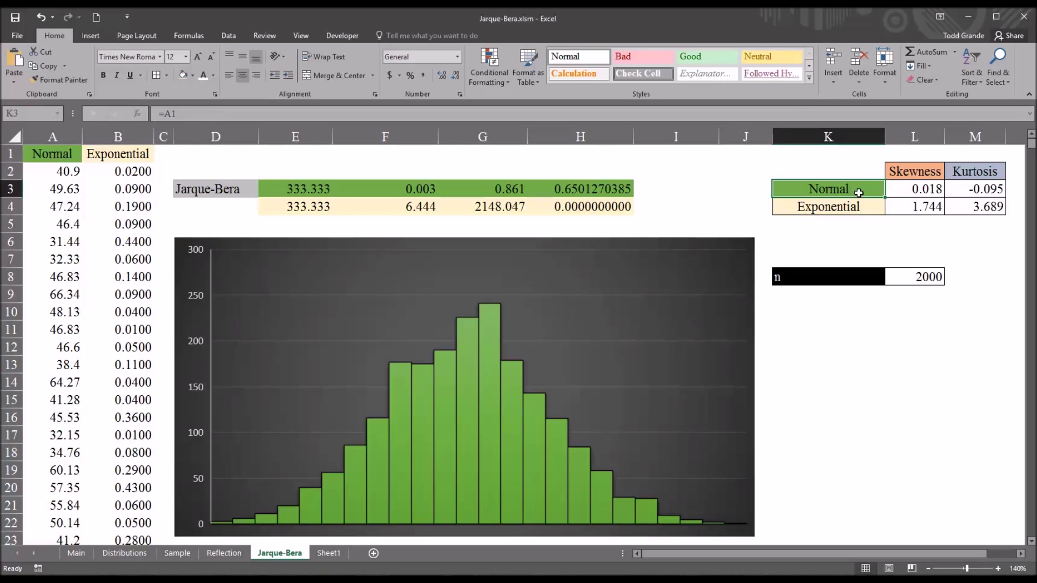
{"action": "left_click_drag", "start_coordinate": [884, 193], "coordinate": [896, 192]}
{"action": "left_click", "coordinate": [899, 192]}
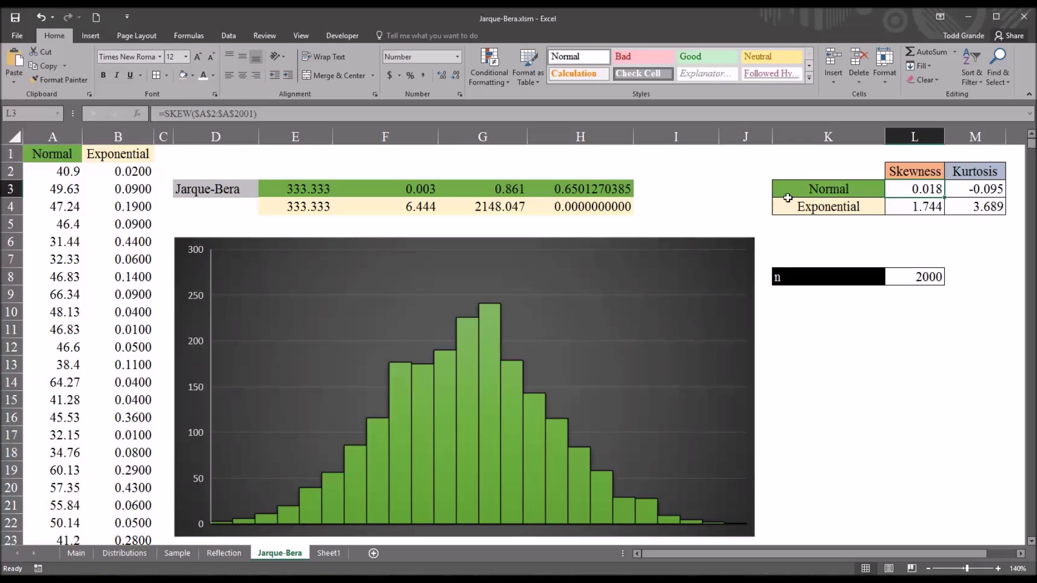
{"action": "left_click", "coordinate": [282, 116]}
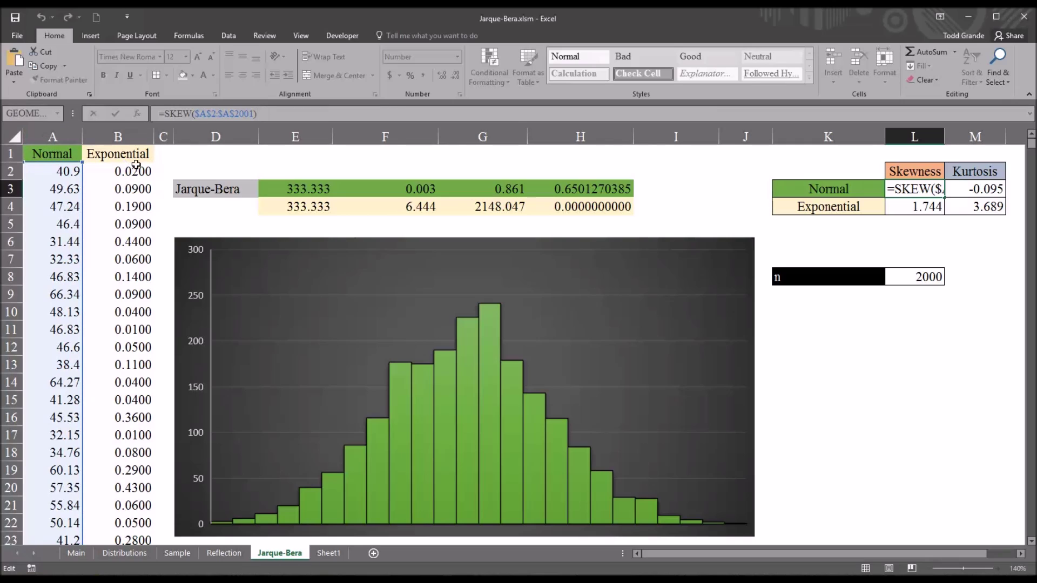
{"action": "key", "text": "Return"}
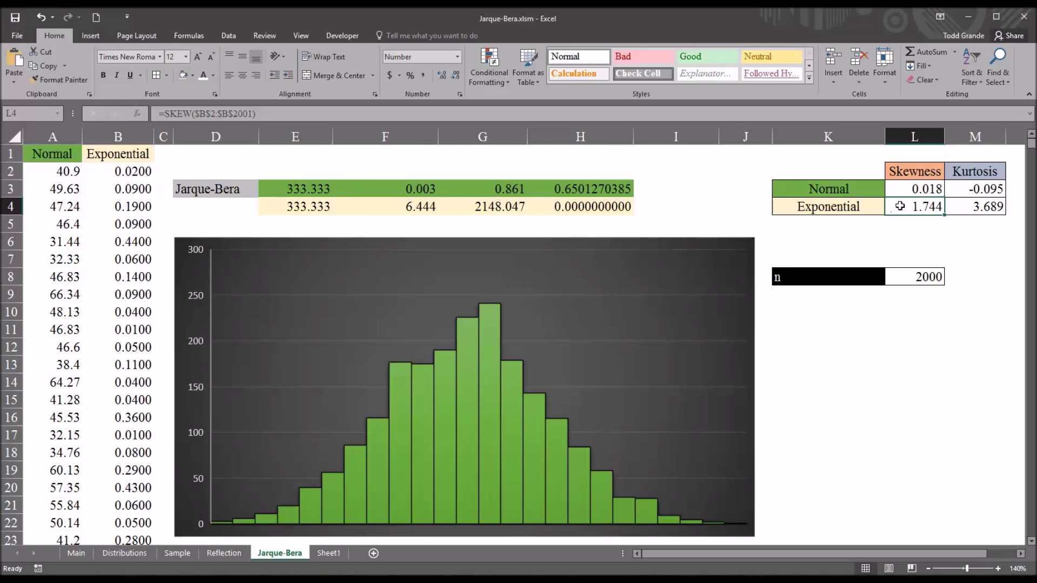
{"action": "left_click", "coordinate": [958, 192]}
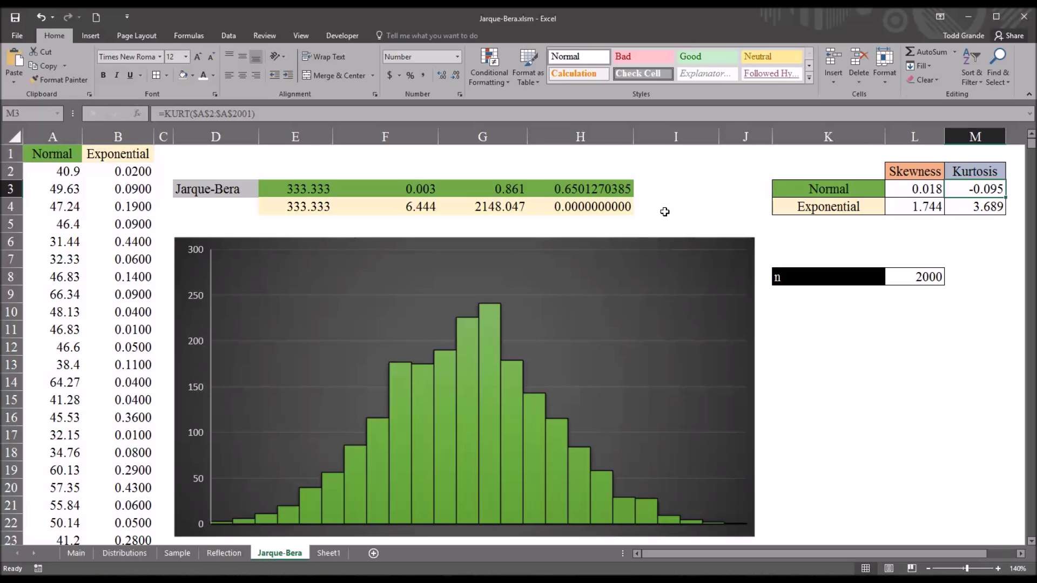
{"action": "left_click", "coordinate": [211, 113]}
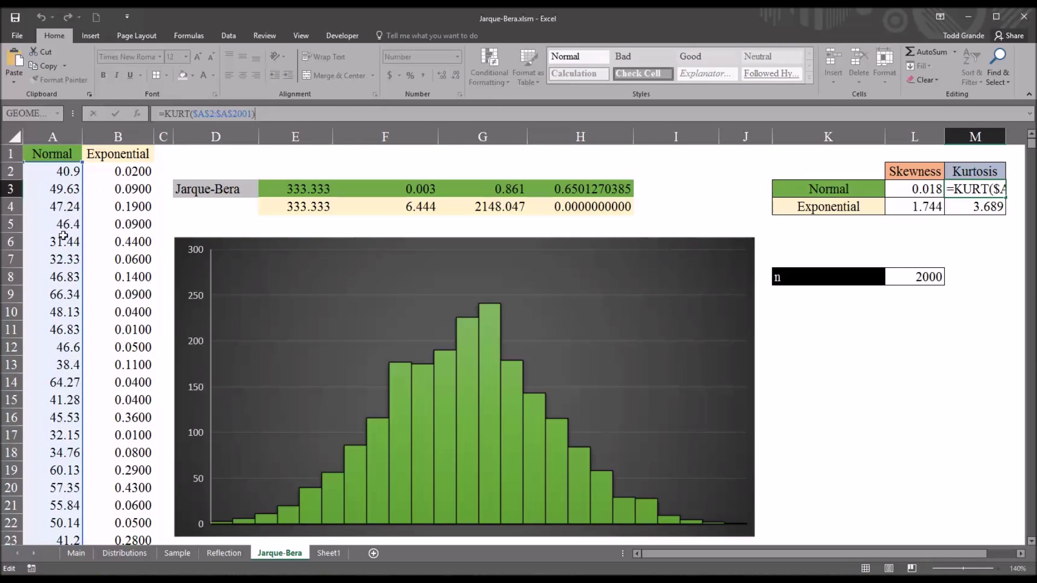
{"action": "key", "text": "Return"}
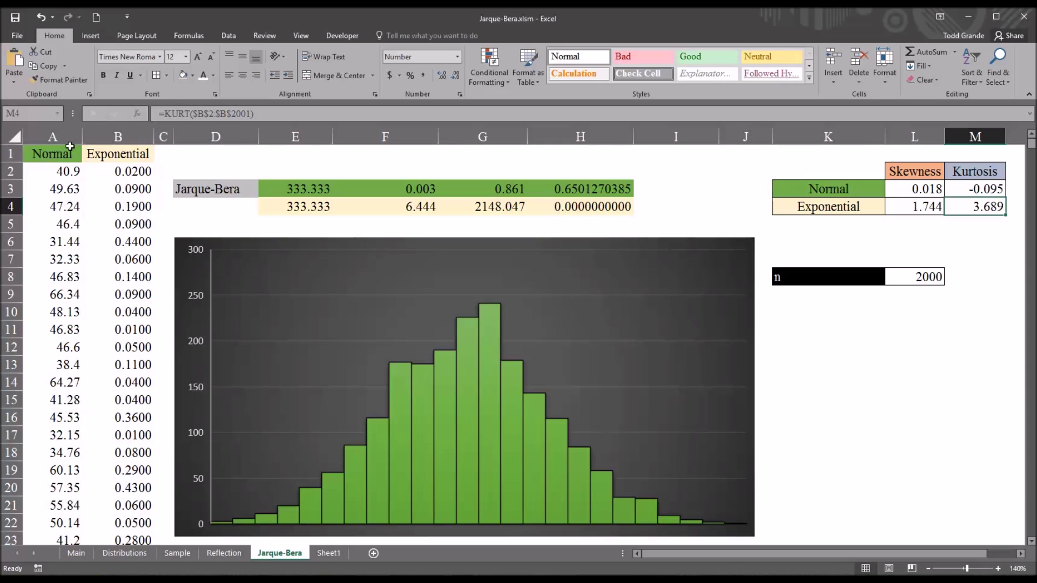
{"action": "left_click", "coordinate": [51, 135]}
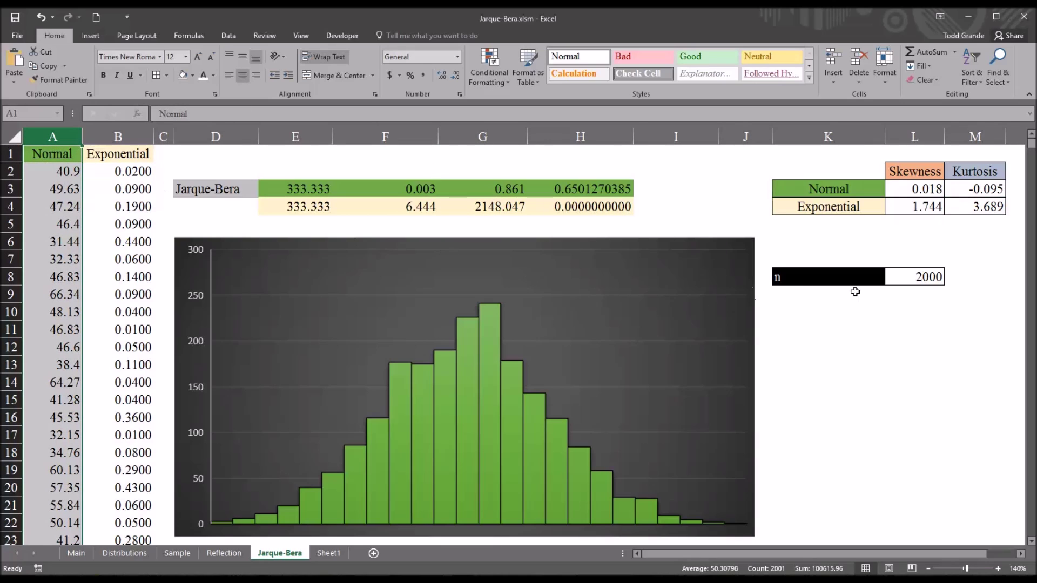
{"action": "left_click", "coordinate": [913, 279]}
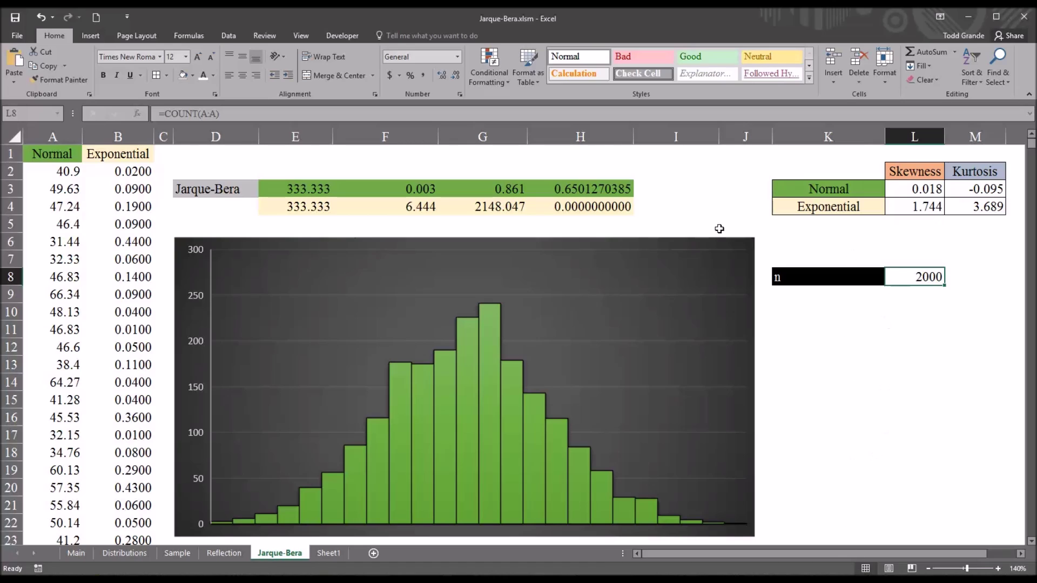
{"action": "left_click", "coordinate": [320, 171]}
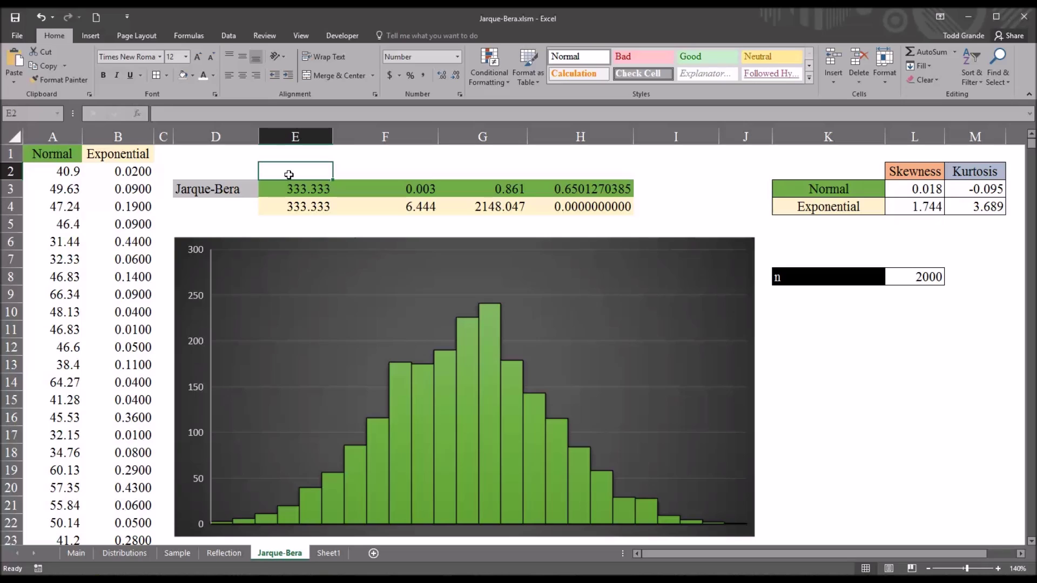
Step: Enter =L8/6 in E2 so it returns n/6 = 333.333, and check the formula
{"action": "type", "text": "="}
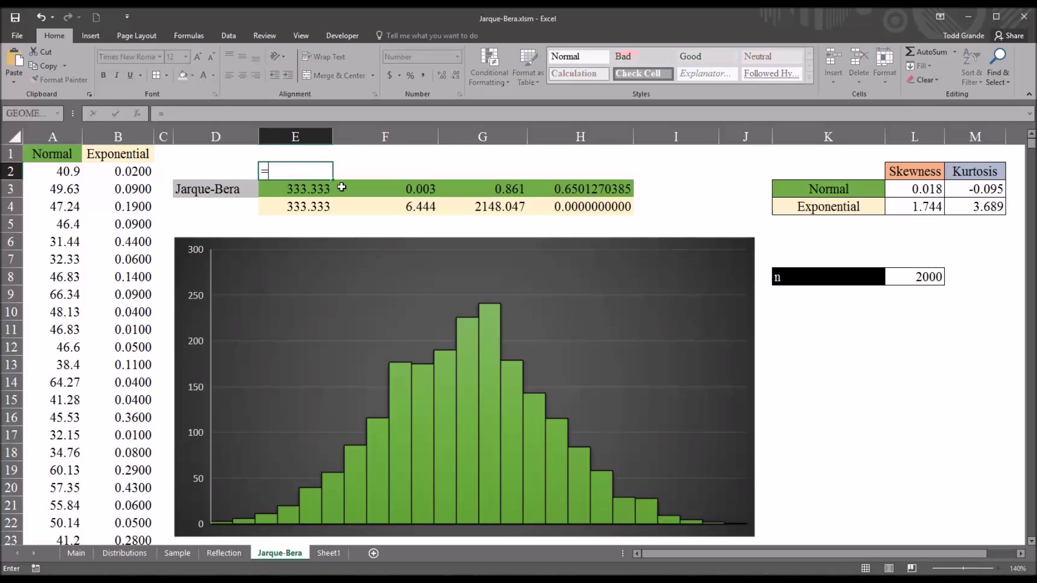
{"action": "left_click", "coordinate": [911, 279]}
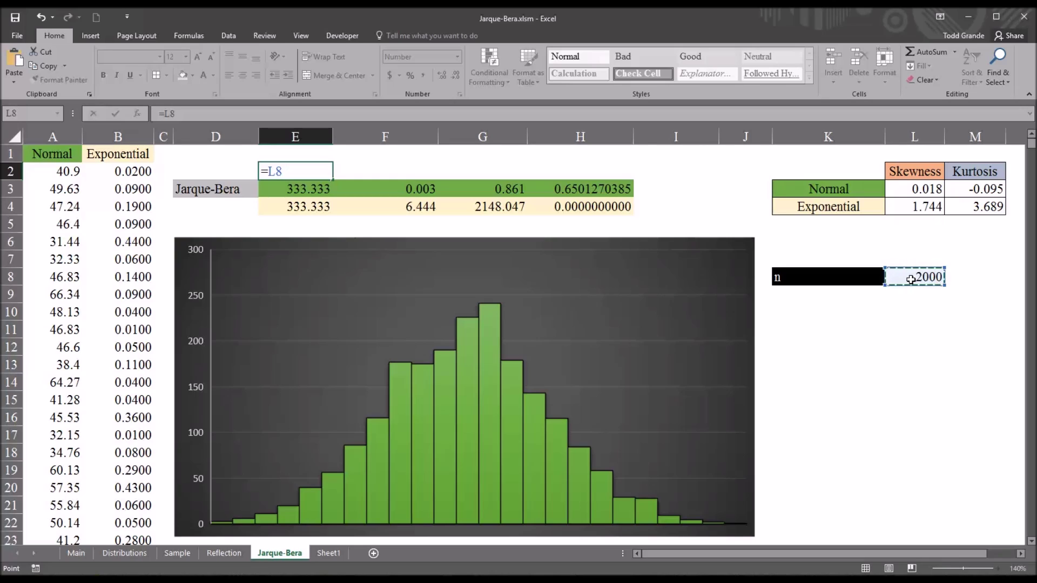
{"action": "type", "text": "/6"}
{"action": "key", "text": "Return"}
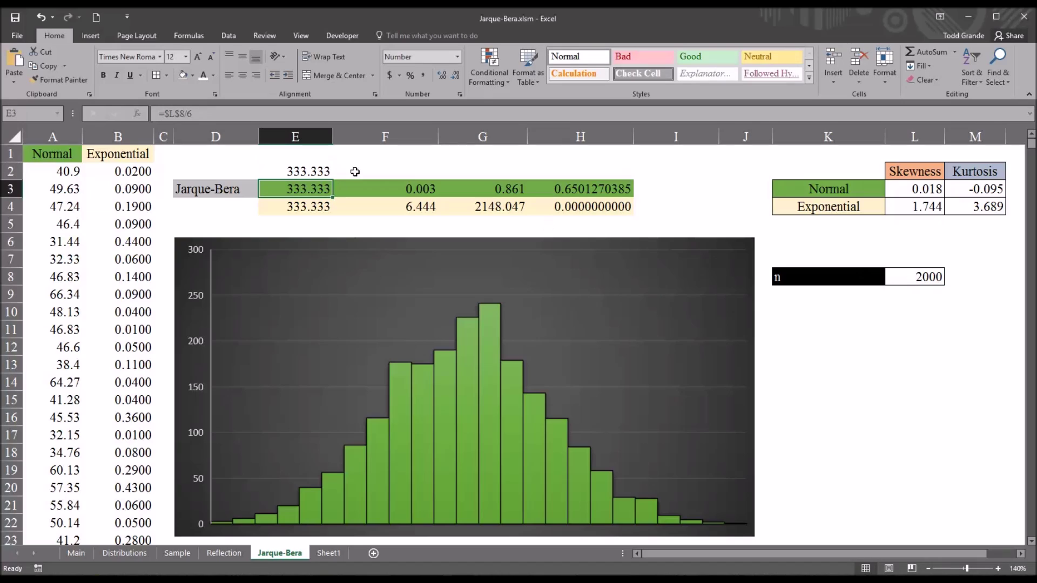
{"action": "left_click", "coordinate": [289, 171]}
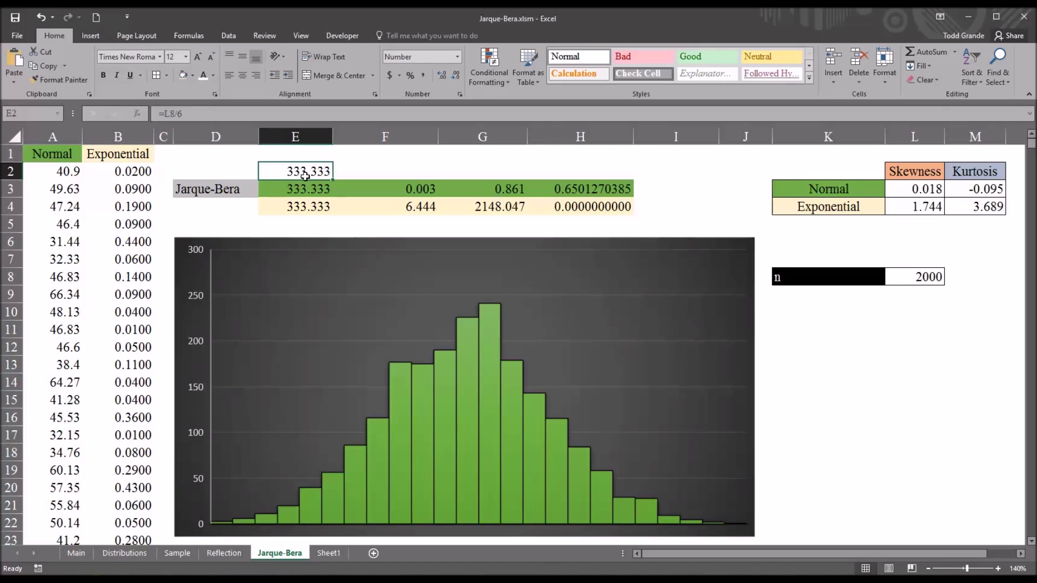
{"action": "left_click", "coordinate": [358, 171]}
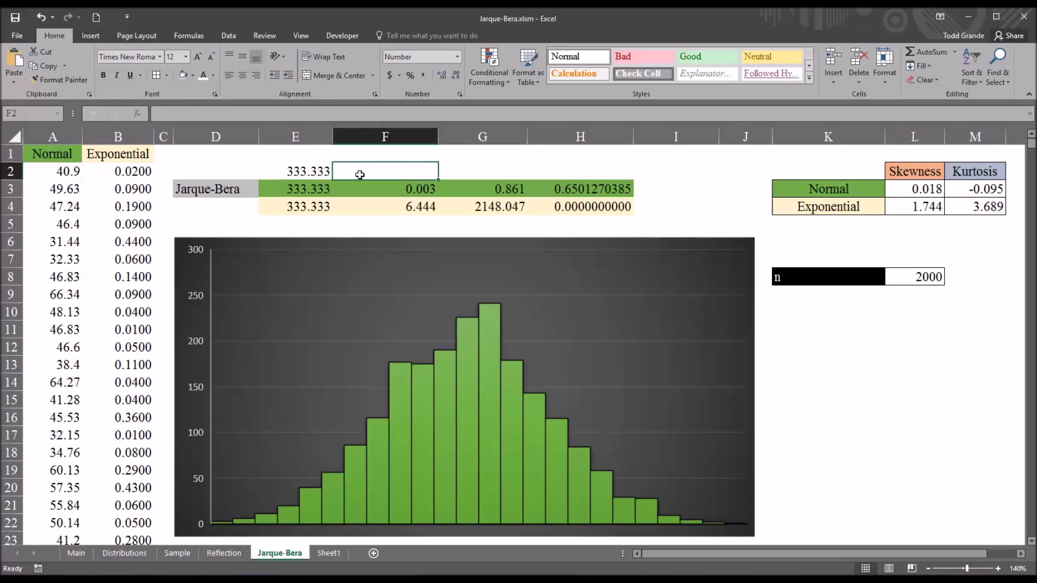
Step: Enter =(L3^2)+(M3^2)/4 in F2 from the Normal skewness and kurtosis, giving 0.003
{"action": "left_click", "coordinate": [362, 187]}
{"action": "left_click", "coordinate": [361, 176]}
{"action": "type", "text": "=*"}
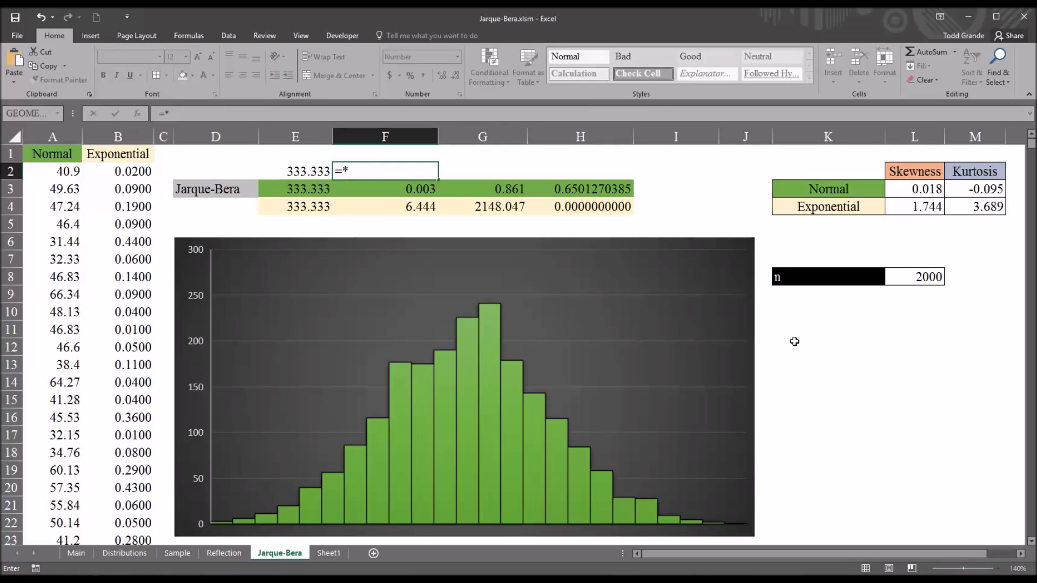
{"action": "type", "text": "="}
{"action": "key", "text": "BackSpace"}
{"action": "type", "text": "("}
{"action": "left_click", "coordinate": [910, 191]}
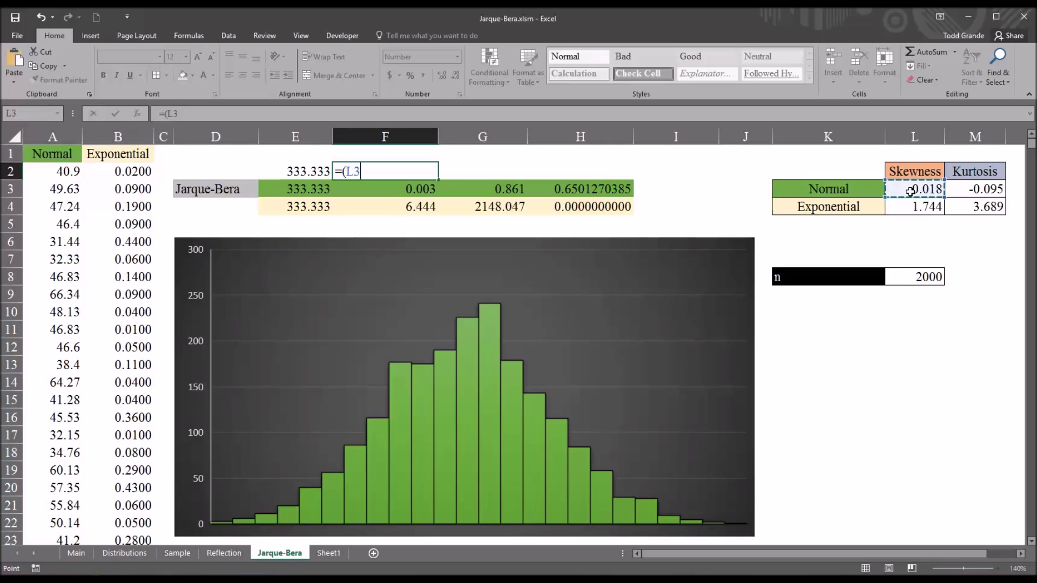
{"action": "type", "text": "^"}
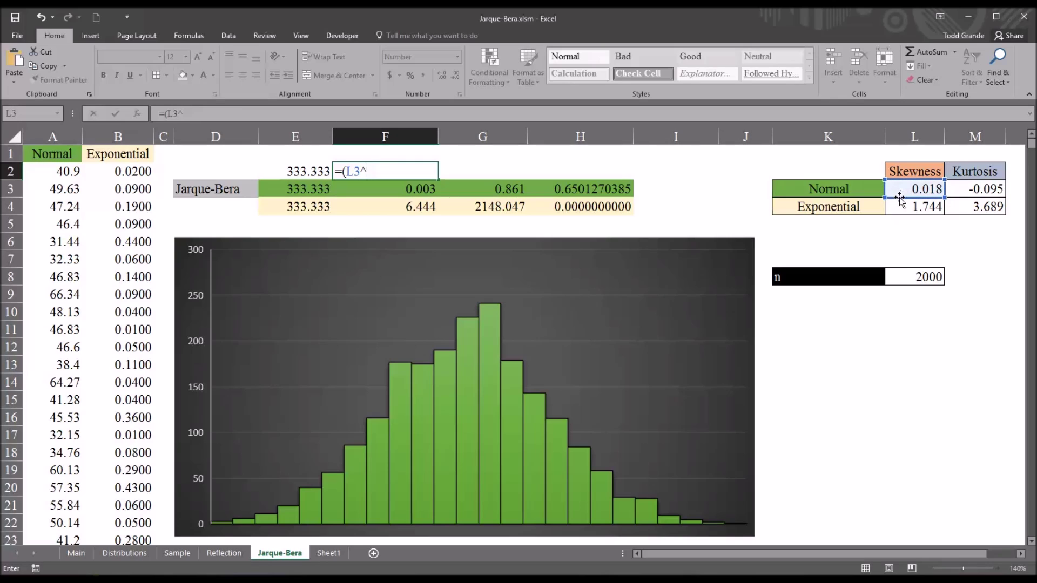
{"action": "type", "text": "2)+("}
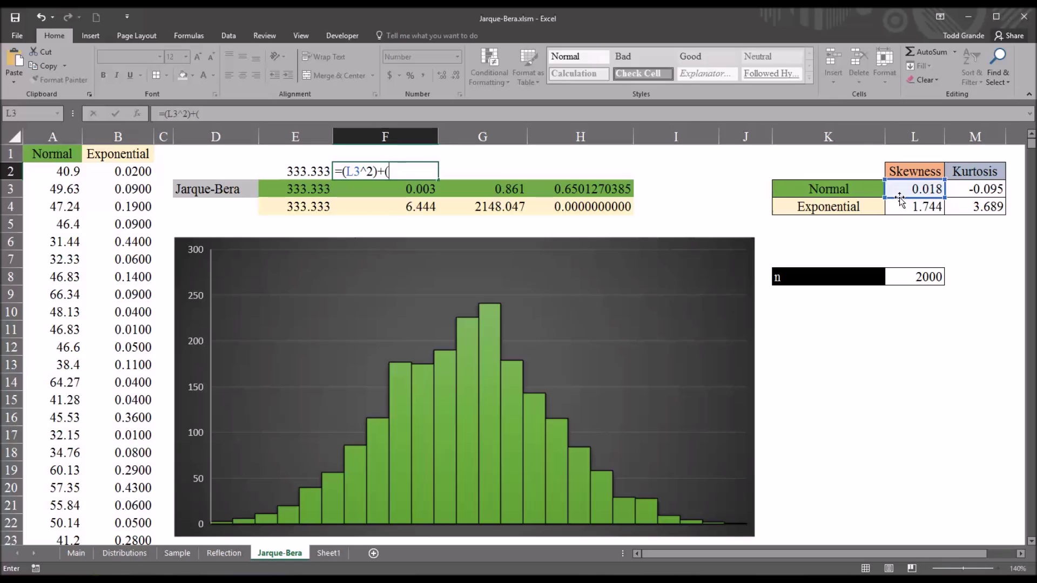
{"action": "left_click", "coordinate": [973, 190]}
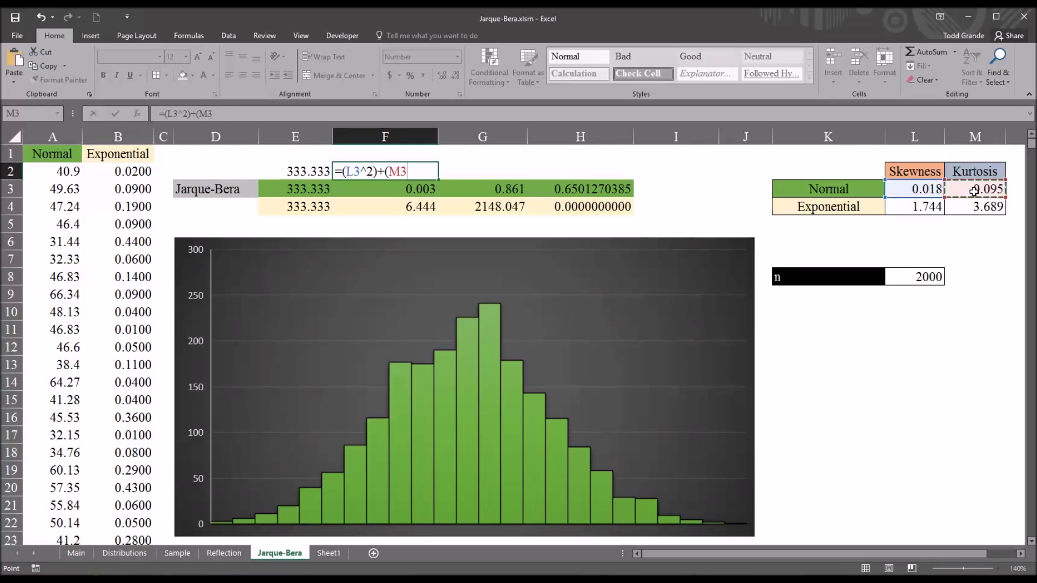
{"action": "type", "text": "^2"}
{"action": "type", "text": ")/4"}
{"action": "key", "text": "ctrl+Return"}
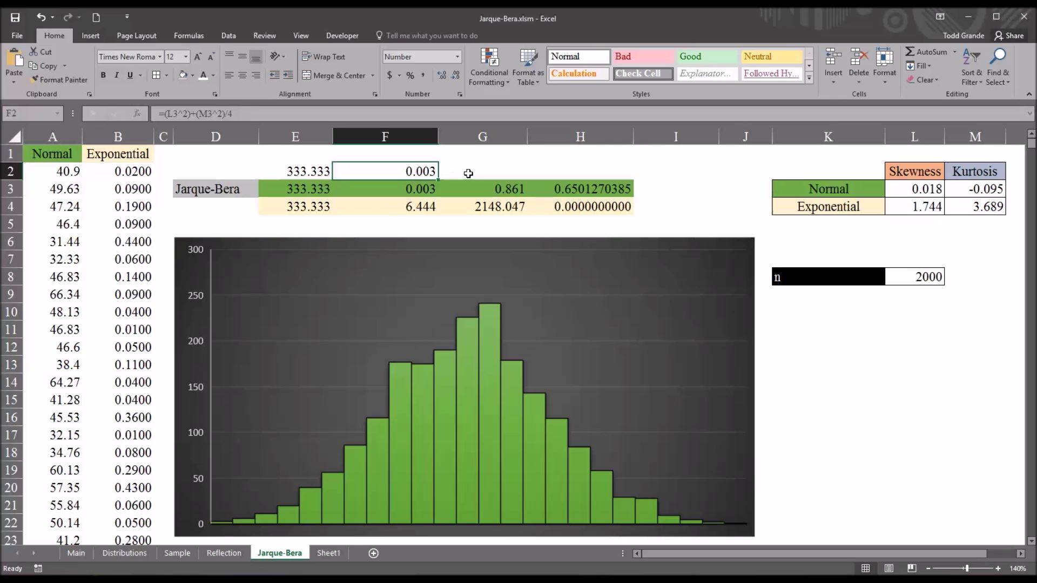
{"action": "left_click", "coordinate": [468, 174]}
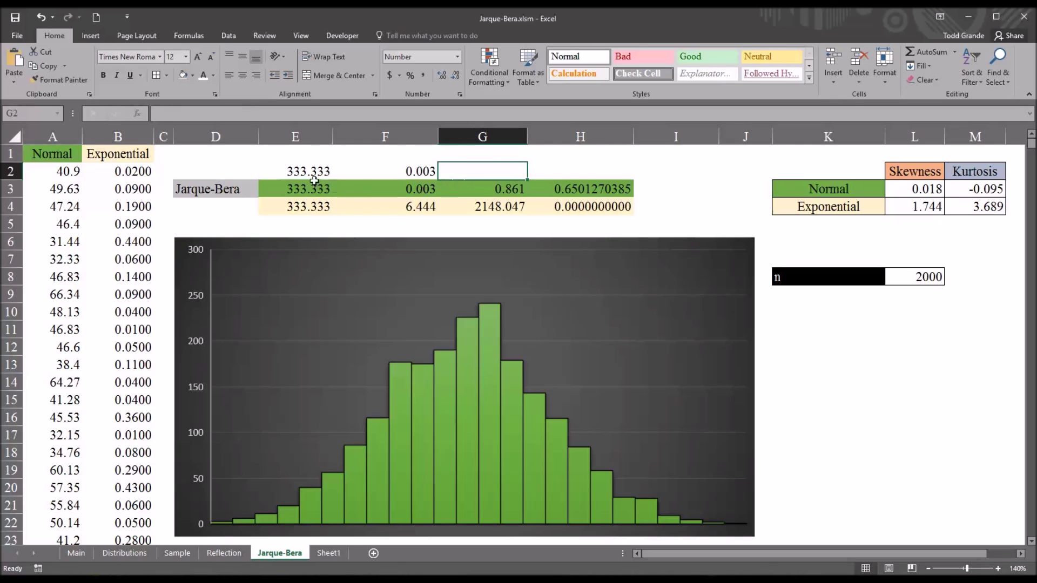
Step: Enter =E2*F2 in G2, giving the Jarque-Bera statistic 0.861
{"action": "left_click", "coordinate": [300, 172]}
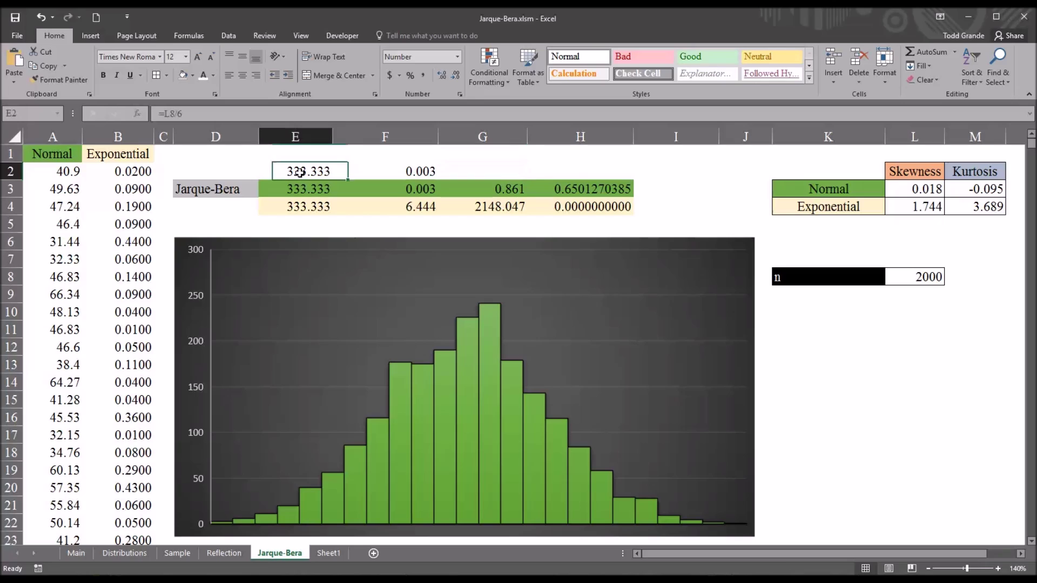
{"action": "left_click", "coordinate": [364, 174]}
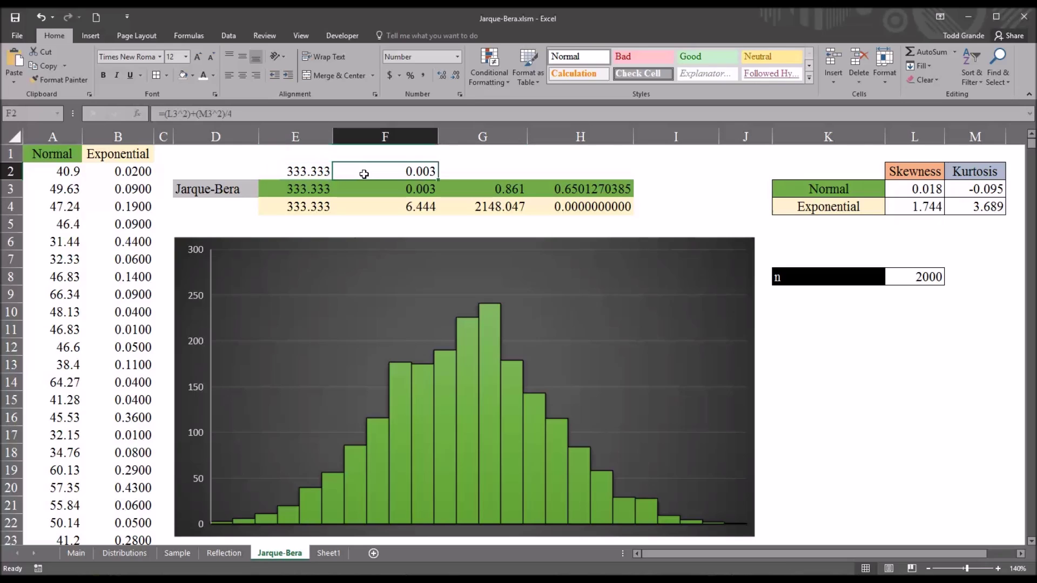
{"action": "left_click", "coordinate": [301, 172]}
{"action": "left_click", "coordinate": [455, 173]}
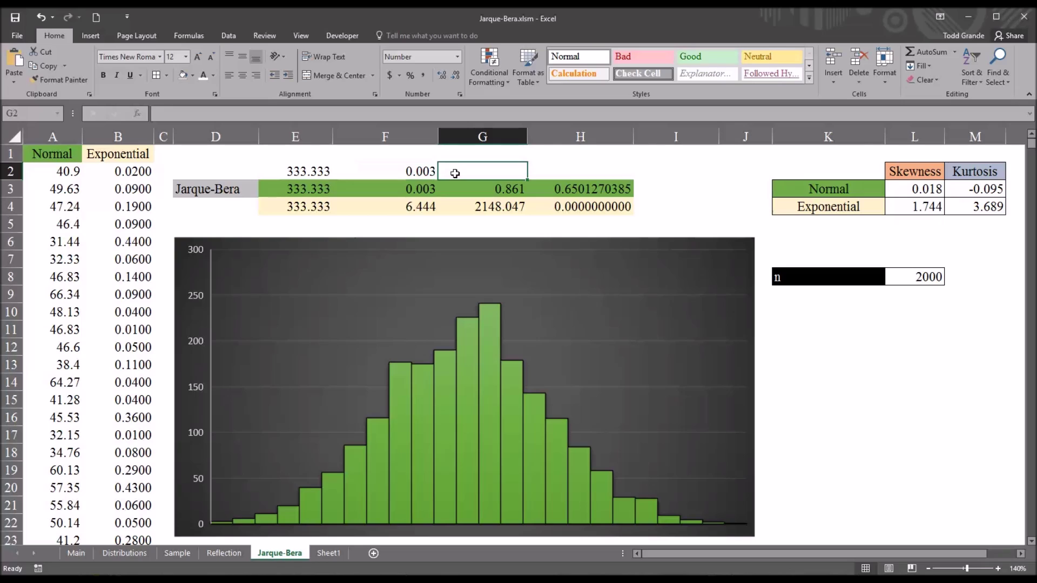
{"action": "type", "text": "="}
{"action": "left_click", "coordinate": [299, 171]}
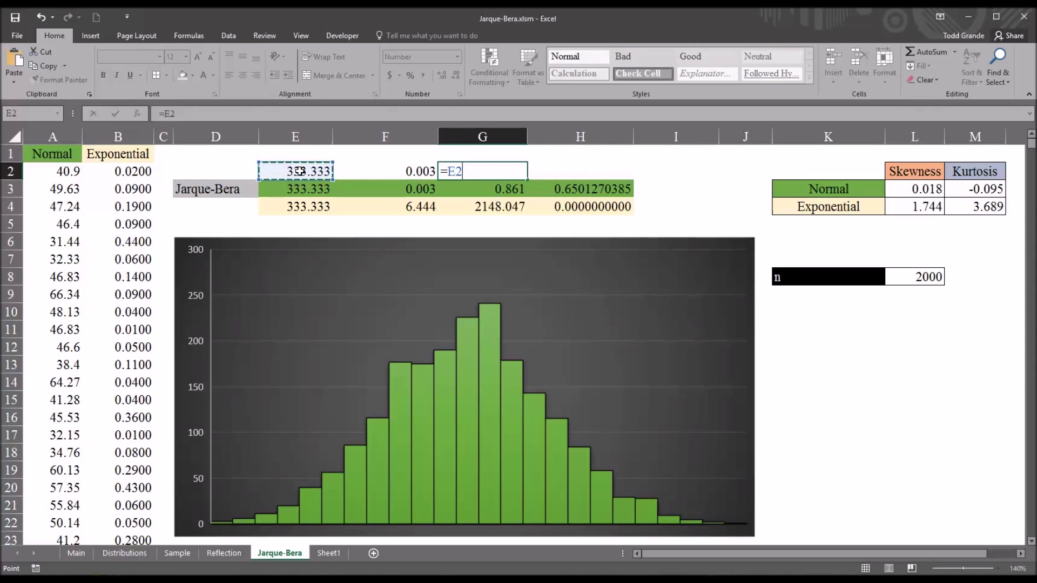
{"action": "type", "text": "*"}
{"action": "left_click", "coordinate": [375, 172]}
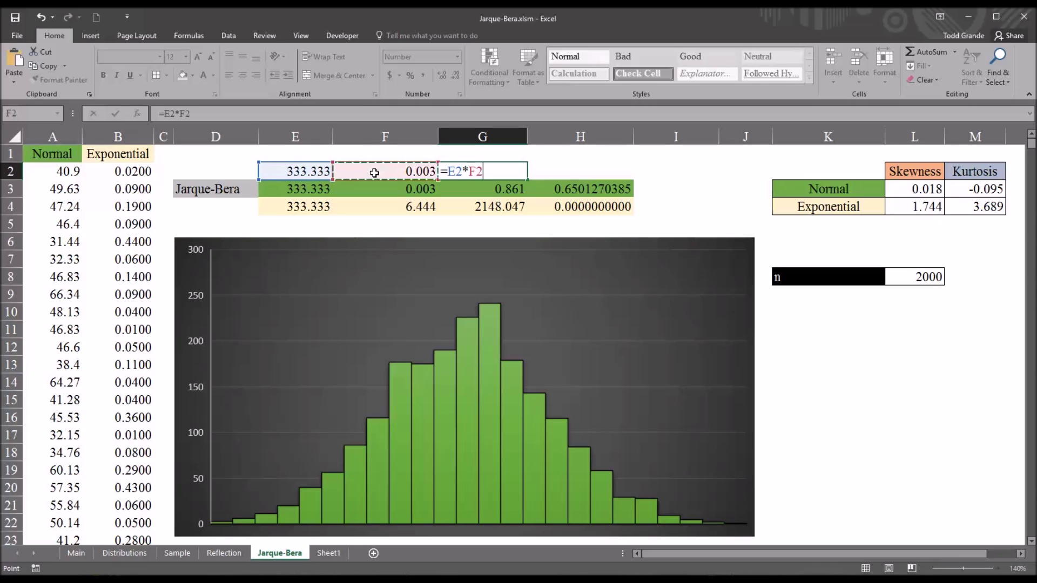
{"action": "key", "text": "Return"}
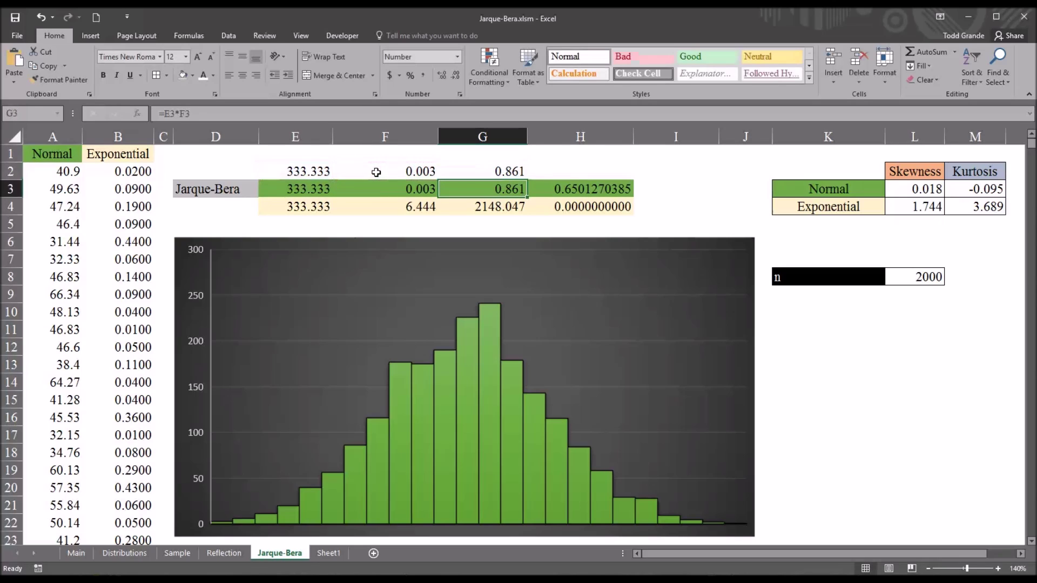
{"action": "left_click", "coordinate": [482, 171]}
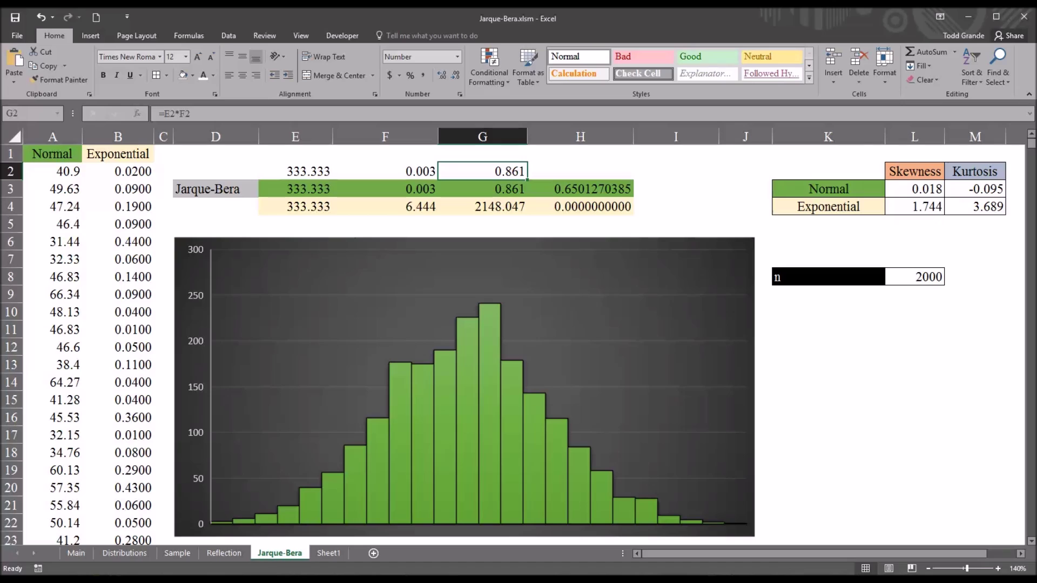
Step: Enter =CHISQ.DIST.RT(G2,2) in H2 for the p-value 0.6501270385
{"action": "left_click", "coordinate": [565, 174]}
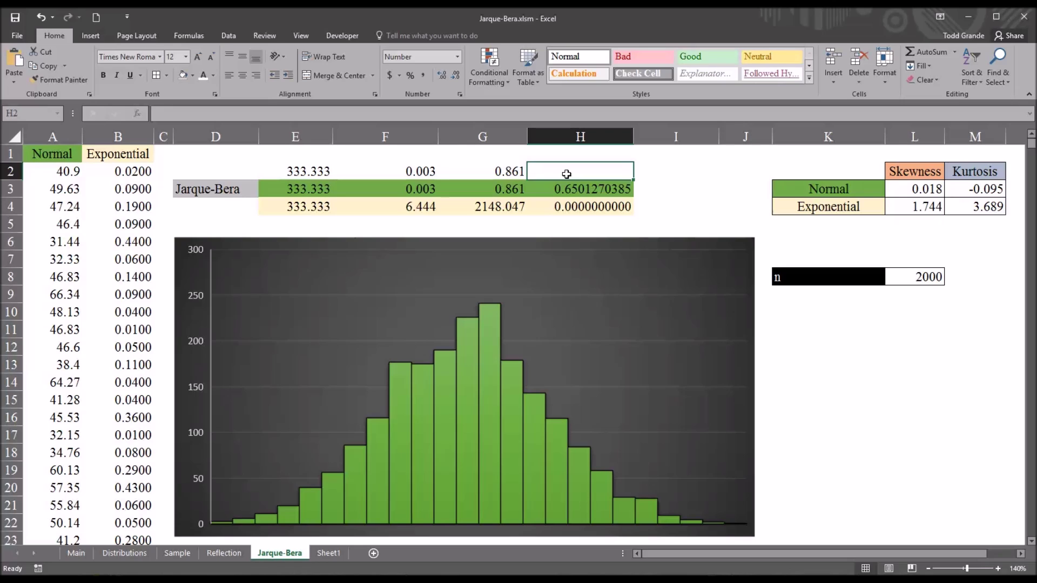
{"action": "type", "text": "=ch"}
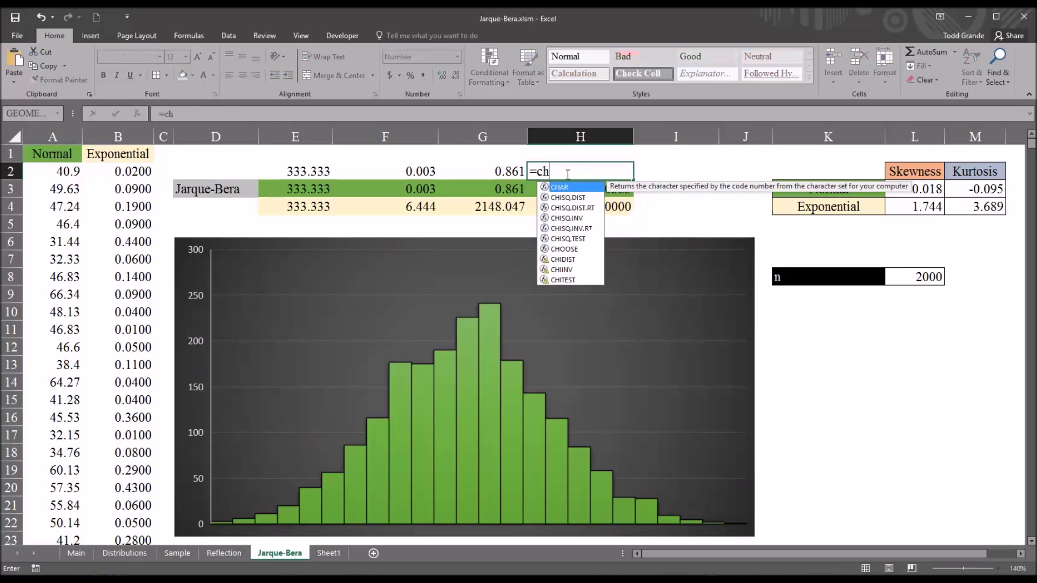
{"action": "type", "text": "i"}
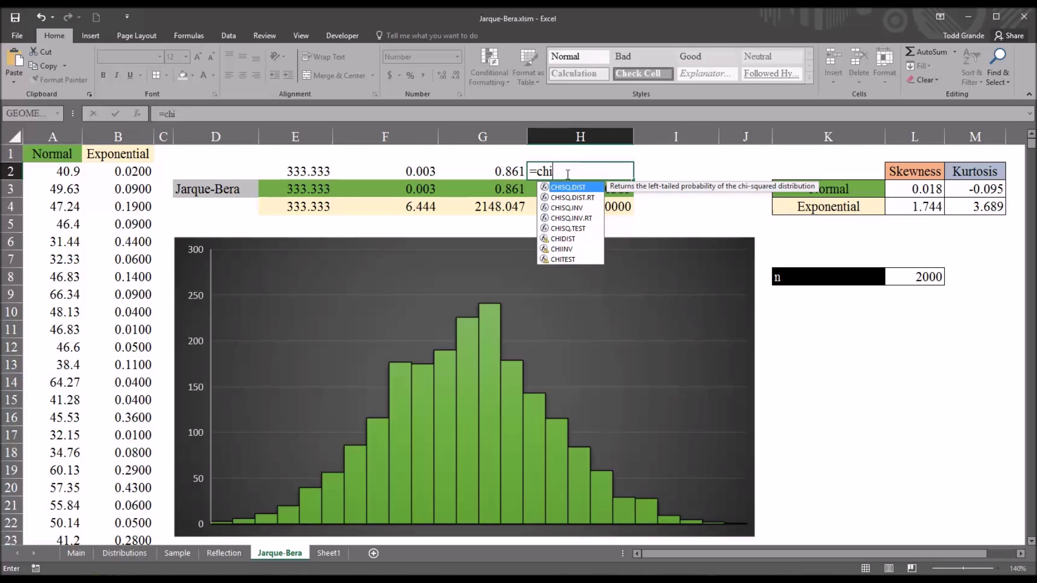
{"action": "key", "text": "Down"}
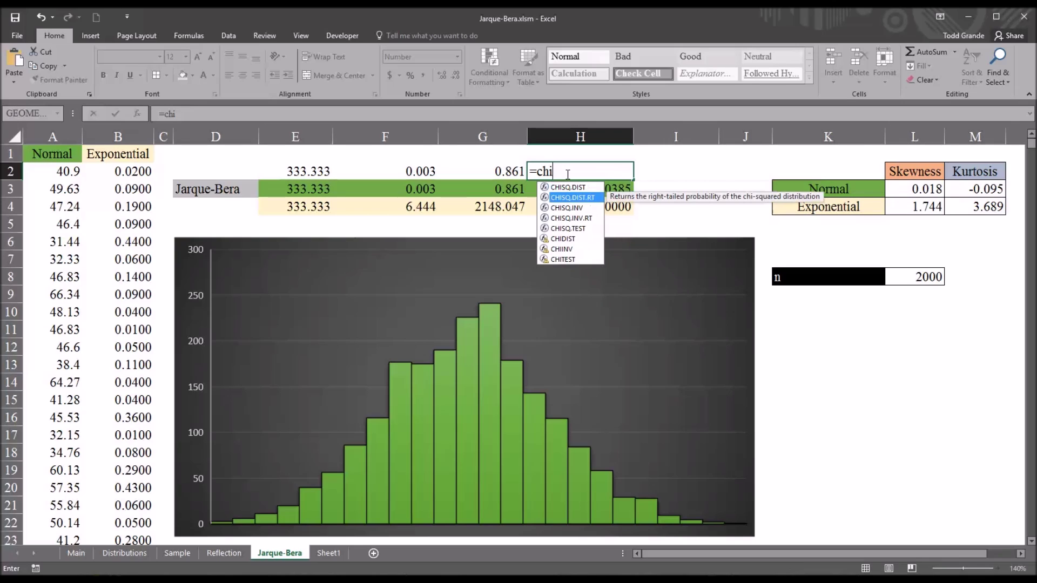
{"action": "key", "text": "Tab"}
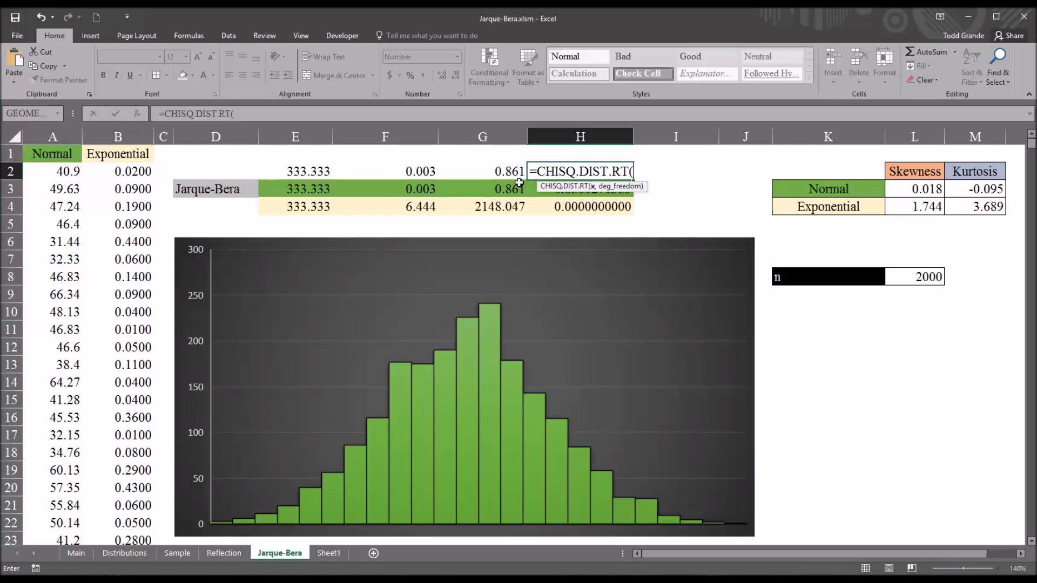
{"action": "left_click", "coordinate": [487, 171]}
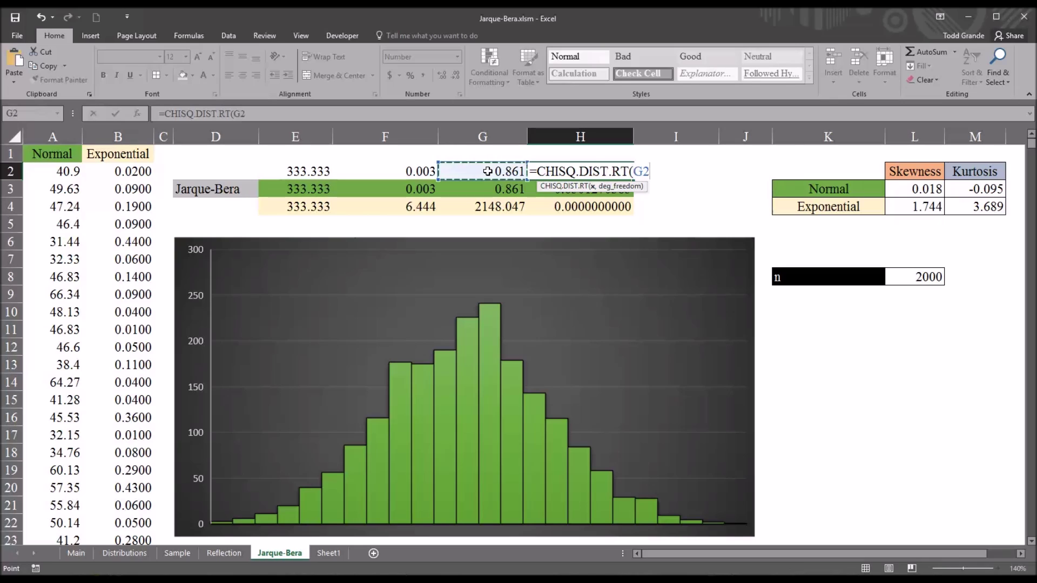
{"action": "type", "text": ","}
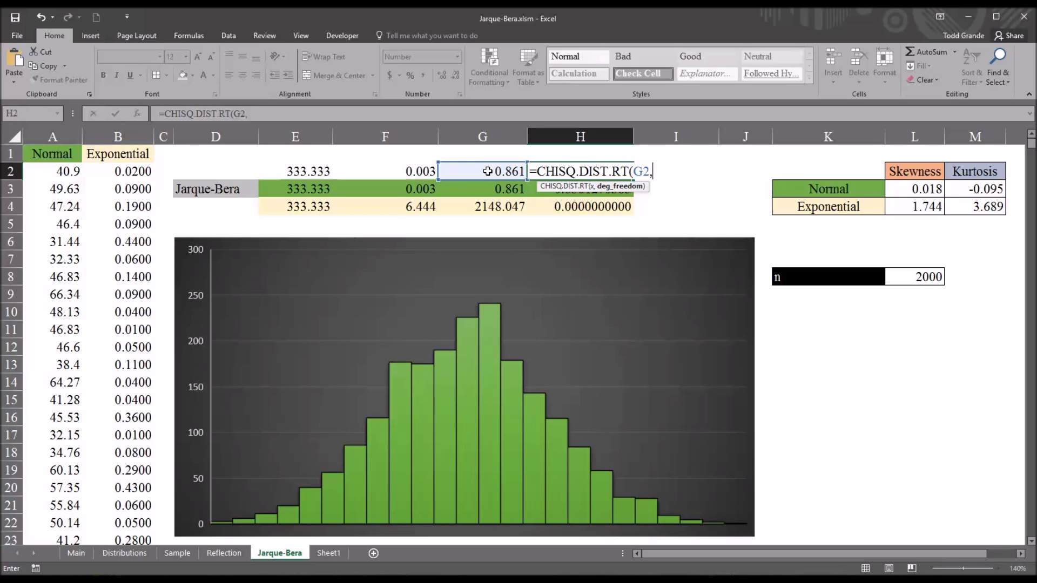
{"action": "type", "text": "2"}
{"action": "type", "text": ")"}
{"action": "key", "text": "Return"}
{"action": "left_click", "coordinate": [560, 174]}
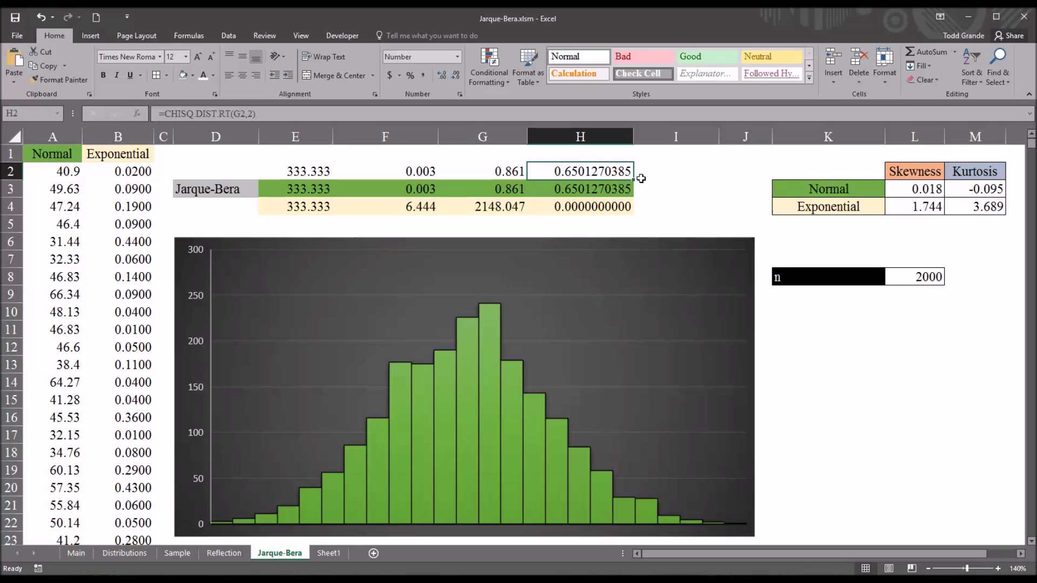
{"action": "left_click", "coordinate": [655, 193]}
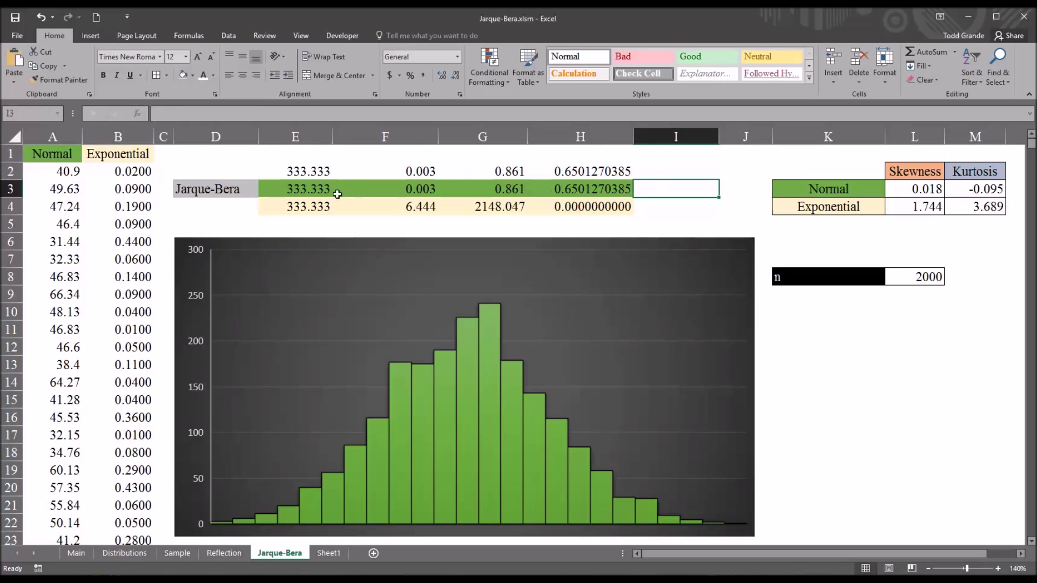
{"action": "left_click", "coordinate": [54, 155]}
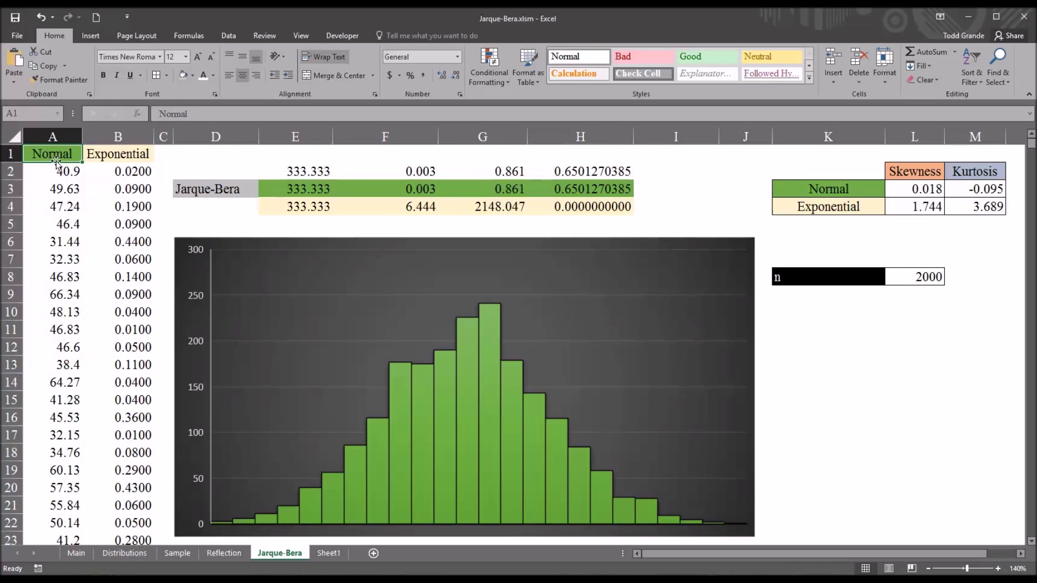
{"action": "left_click", "coordinate": [600, 191]}
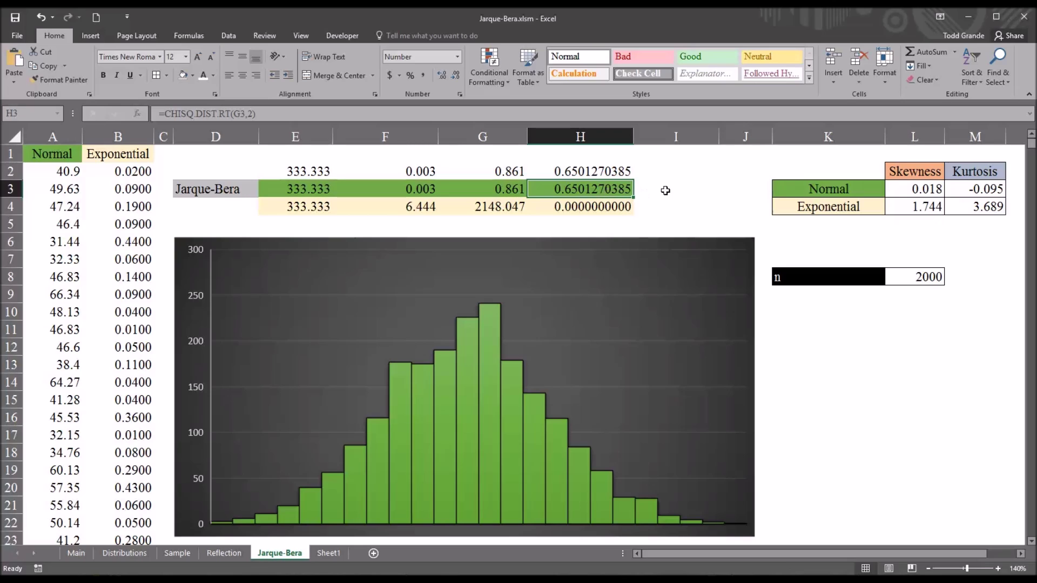
{"action": "left_click", "coordinate": [665, 191]}
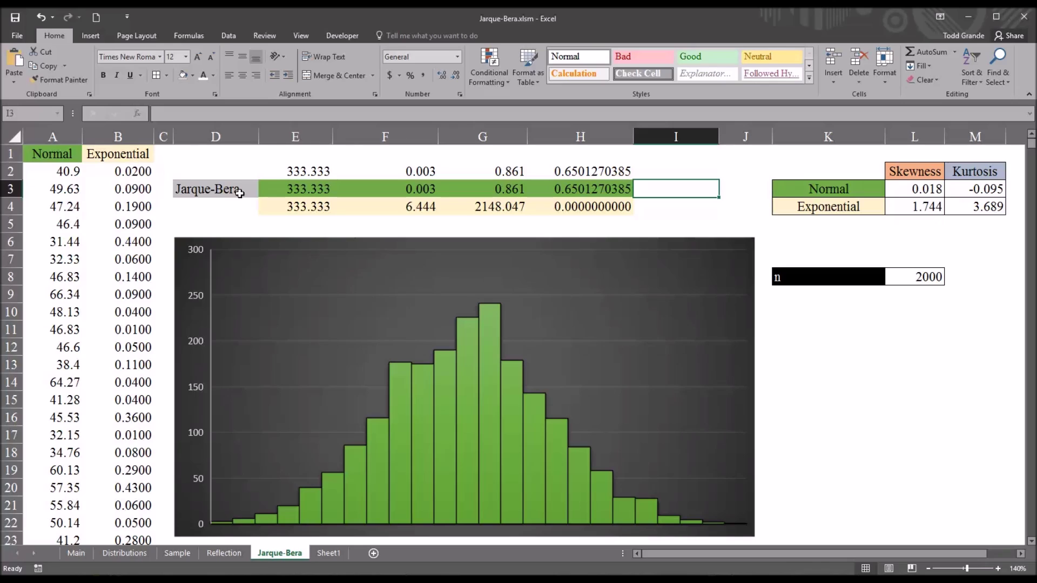
{"action": "left_click", "coordinate": [572, 209]}
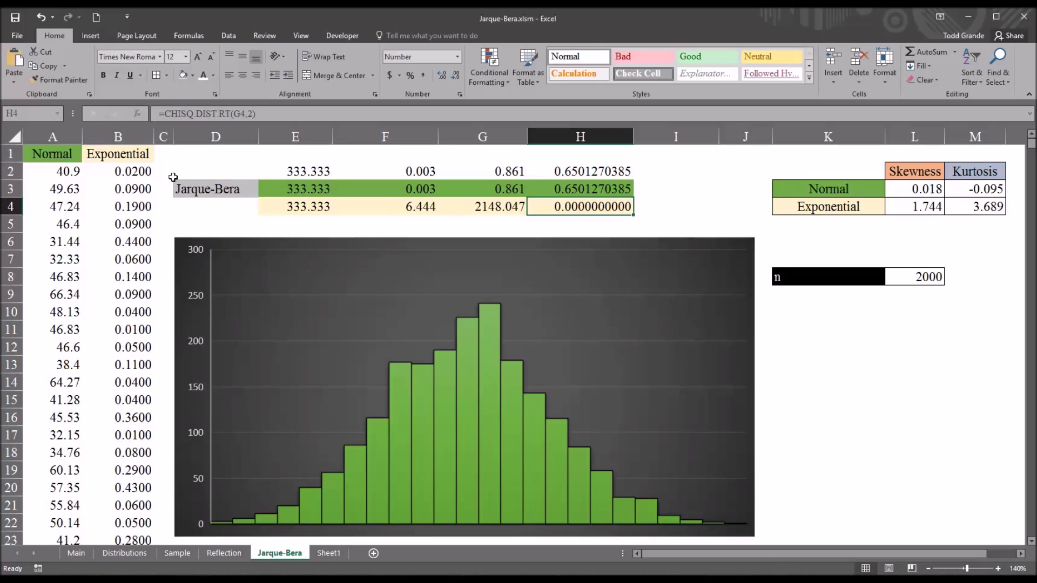
{"action": "left_click", "coordinate": [114, 156]}
{"action": "key", "text": "ctrl+shift+Down"}
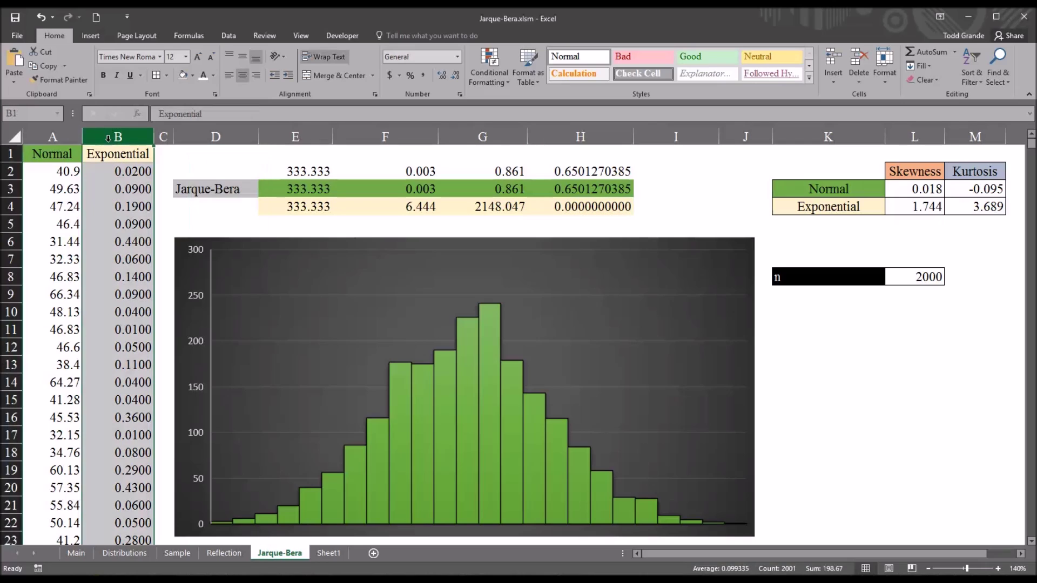
{"action": "left_click", "coordinate": [115, 178]}
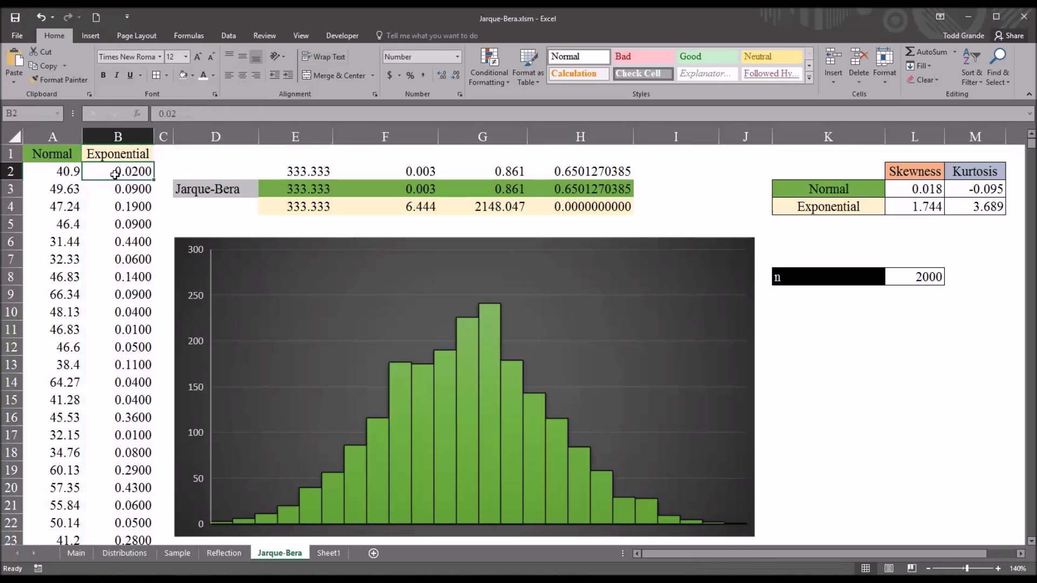
{"action": "left_click", "coordinate": [675, 212]}
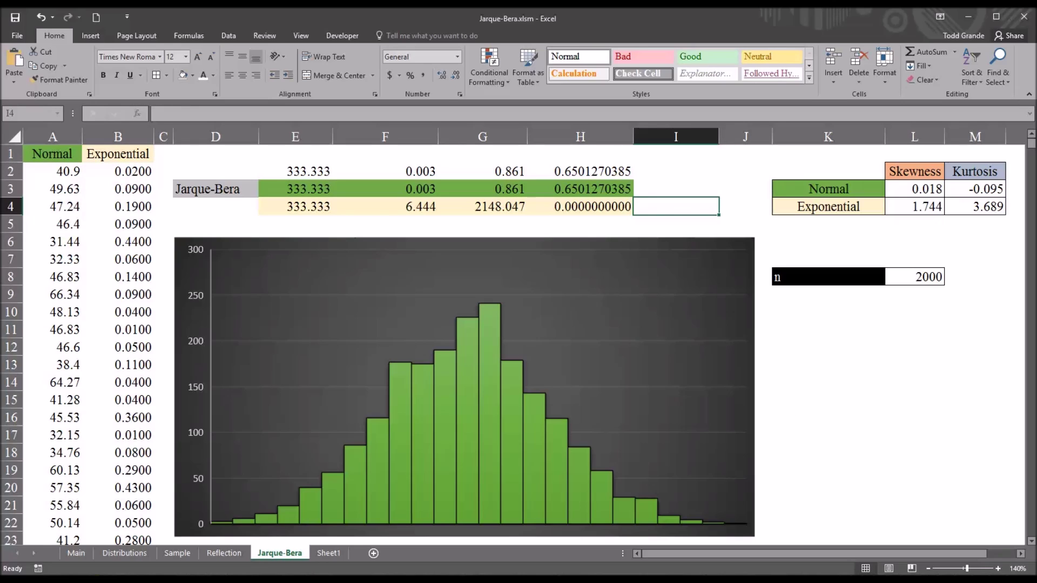
{"action": "left_click", "coordinate": [652, 189]}
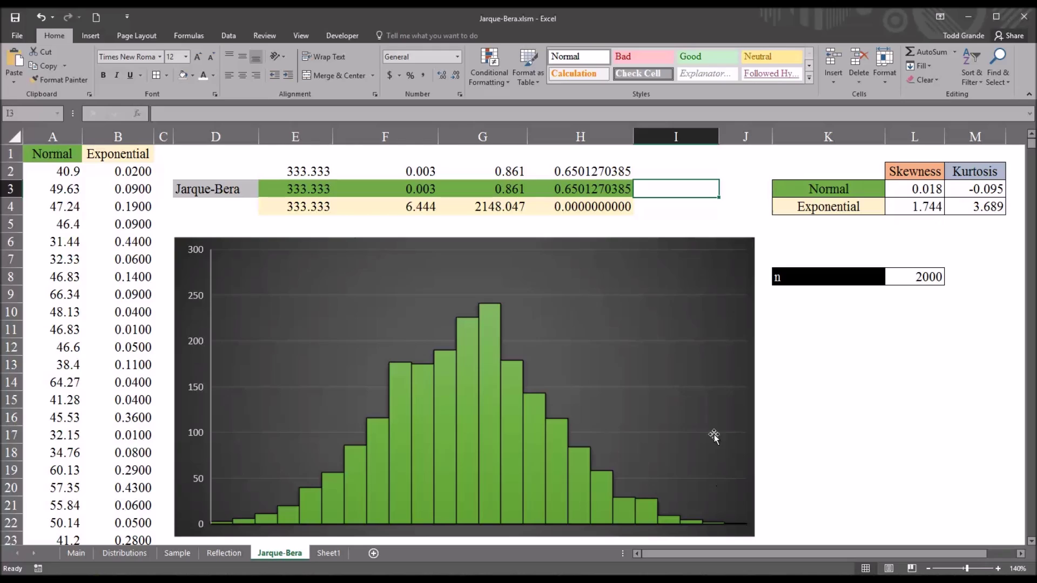
{"action": "left_click", "coordinate": [586, 193]}
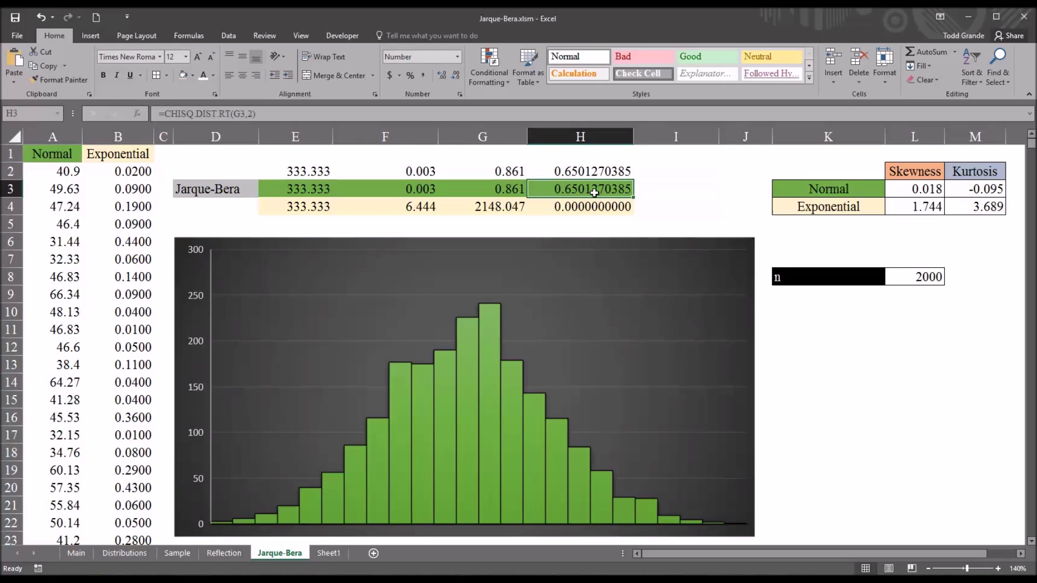
{"action": "left_click", "coordinate": [653, 208]}
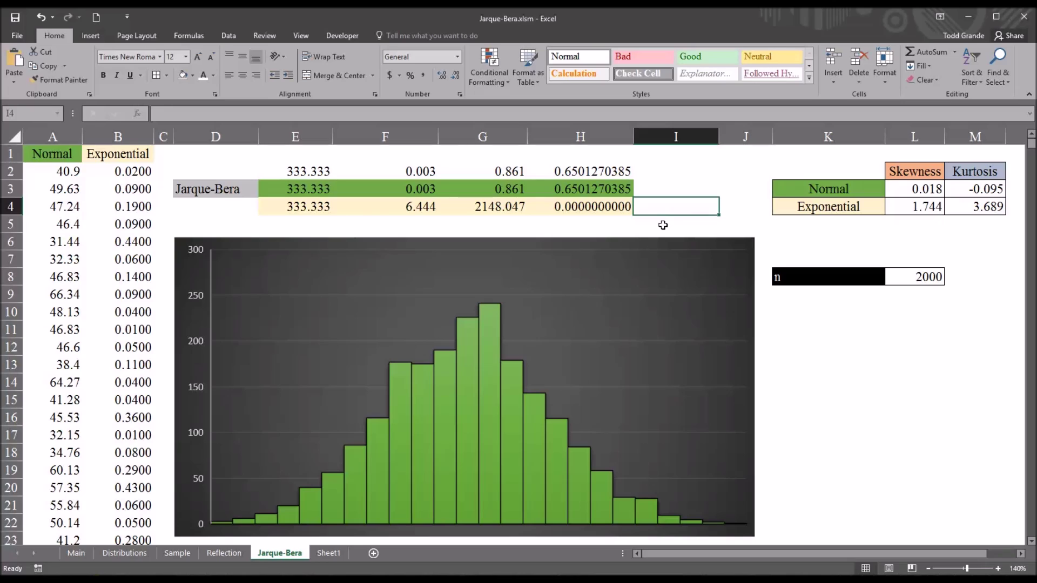
{"action": "left_click", "coordinate": [581, 207]}
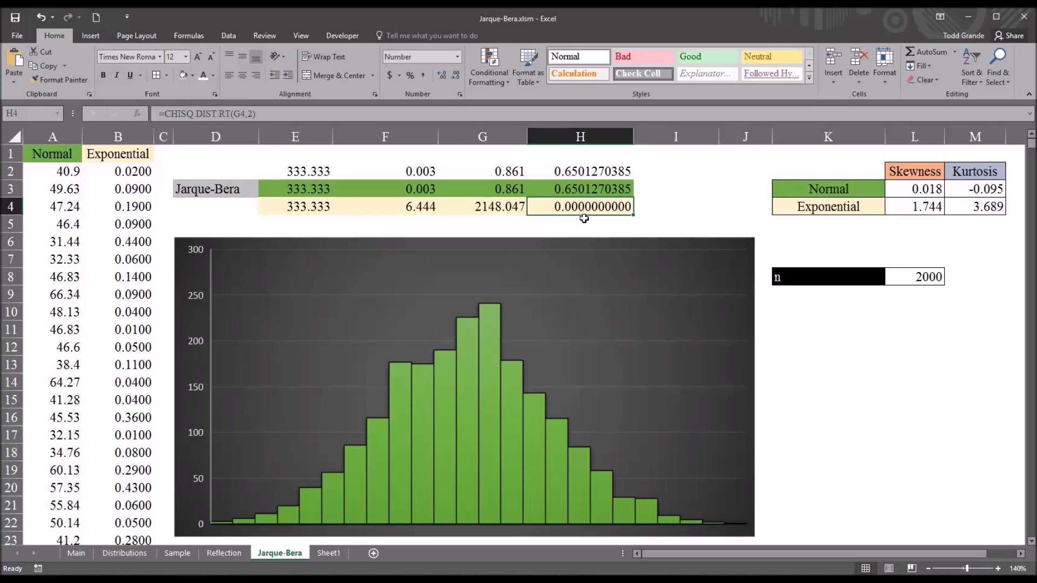
{"action": "left_click", "coordinate": [655, 208]}
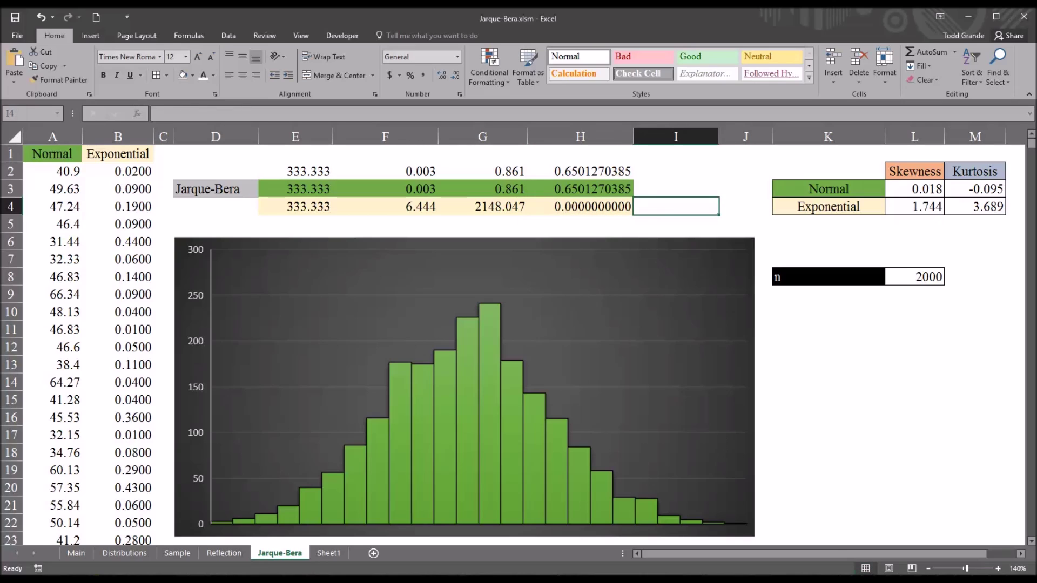